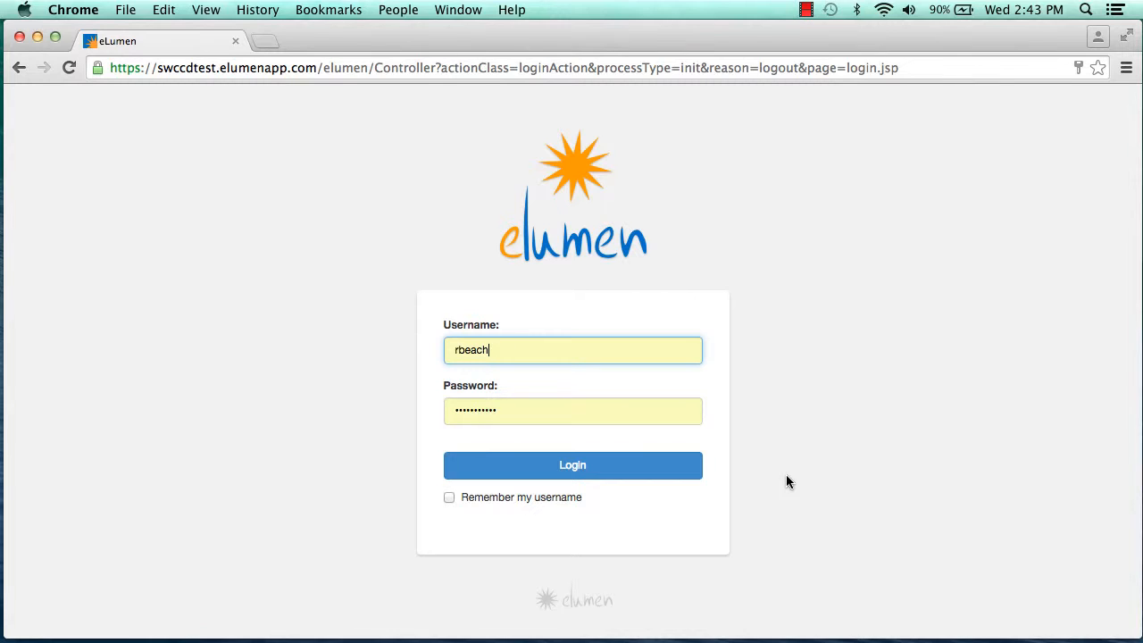
Step: Log in with the credentials already filled in and switch the role to Department Coordinator
click(566, 469)
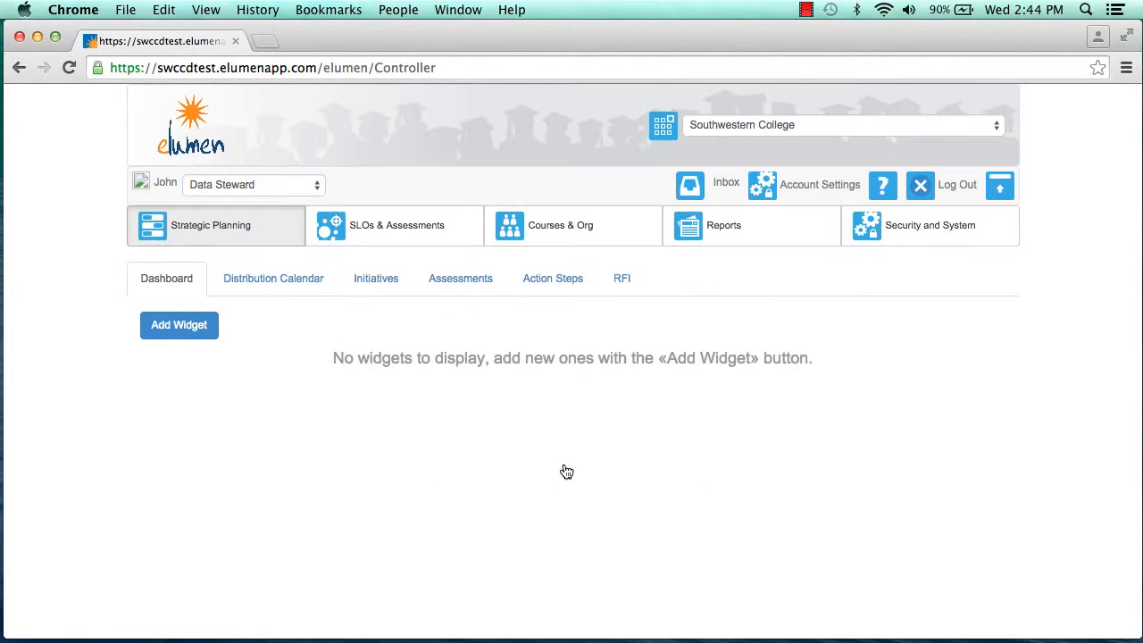
click(317, 185)
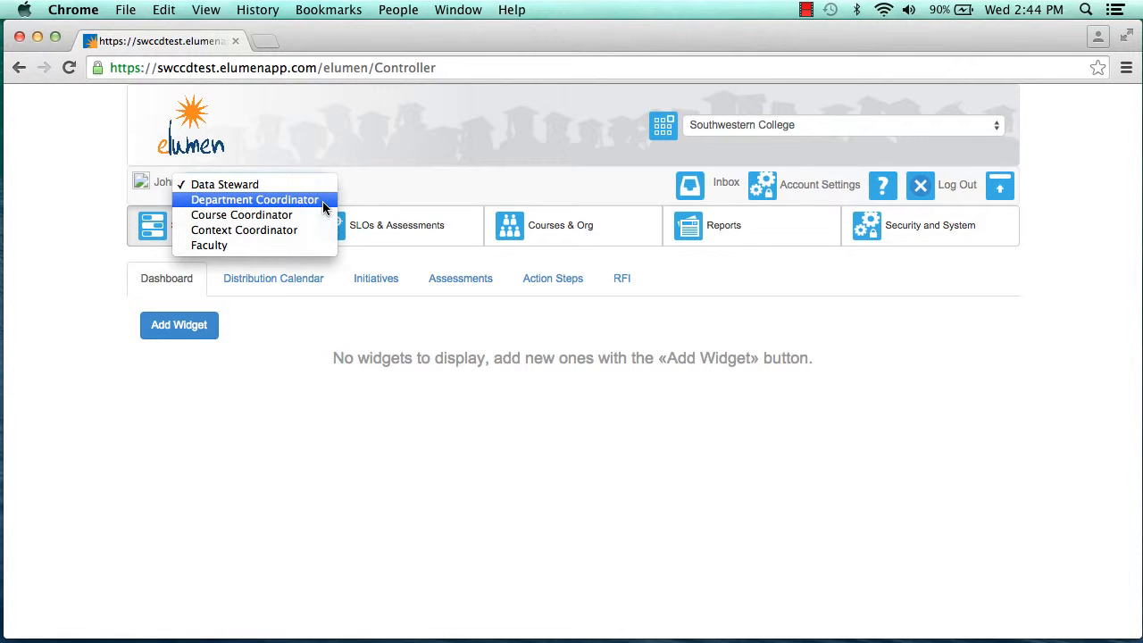
click(322, 201)
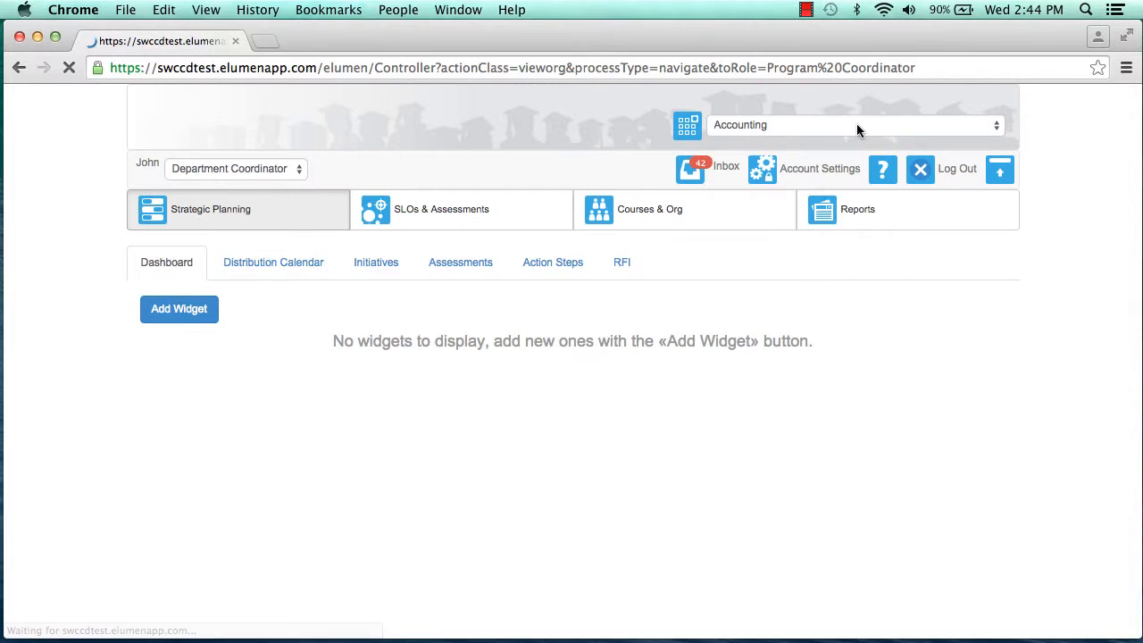
Step: Change the active department from Accounting to English
click(862, 131)
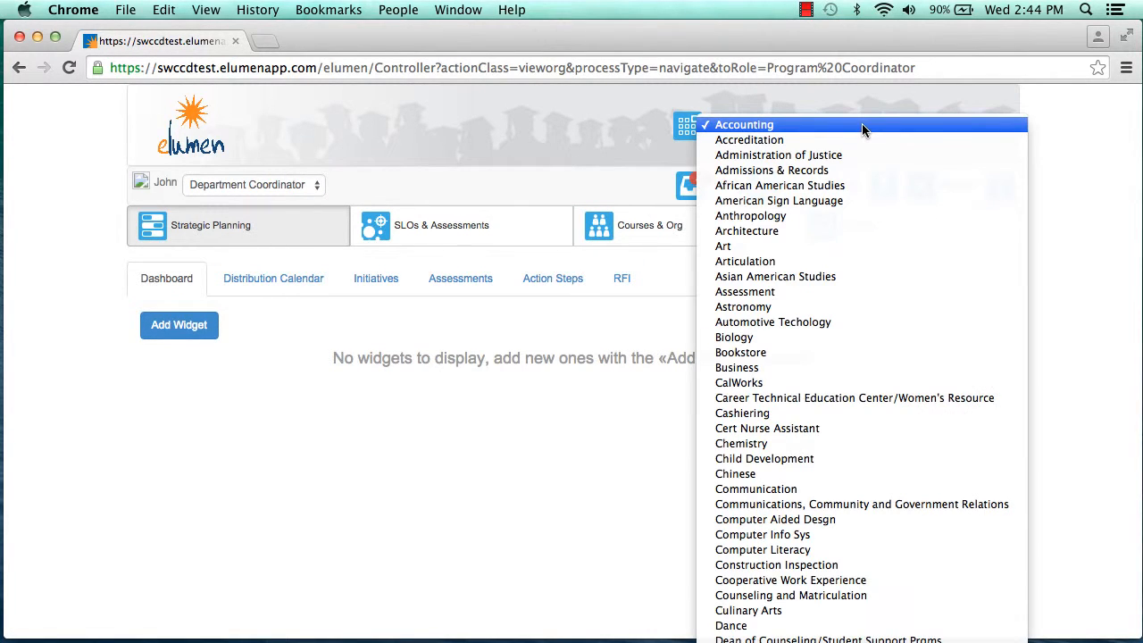
scroll(863, 131, down, 5)
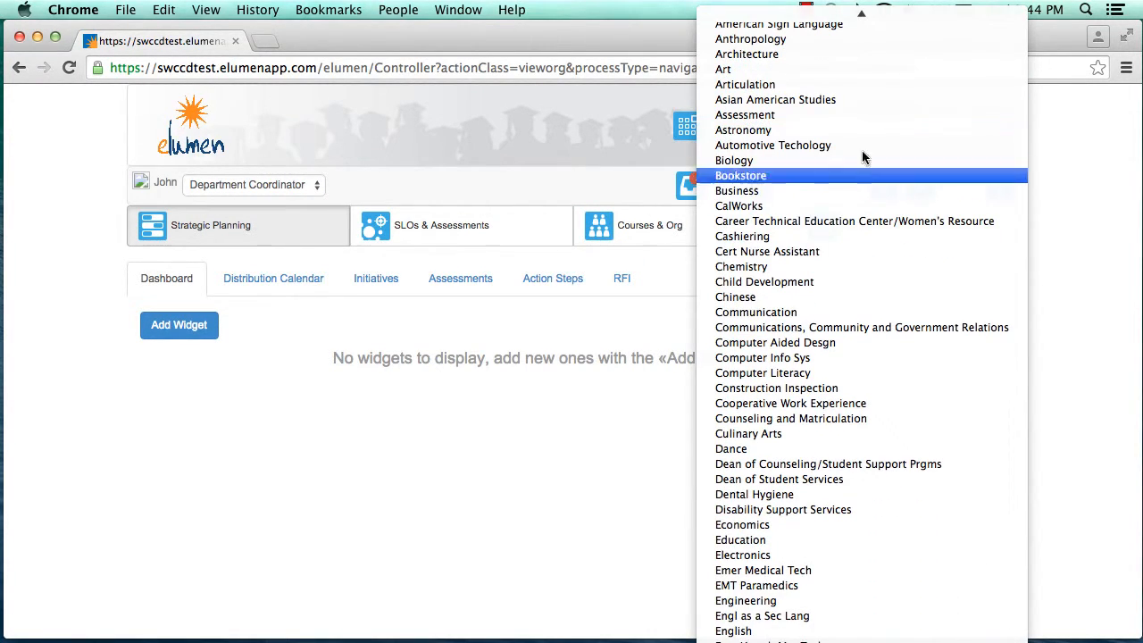
scroll(880, 319, down, 5)
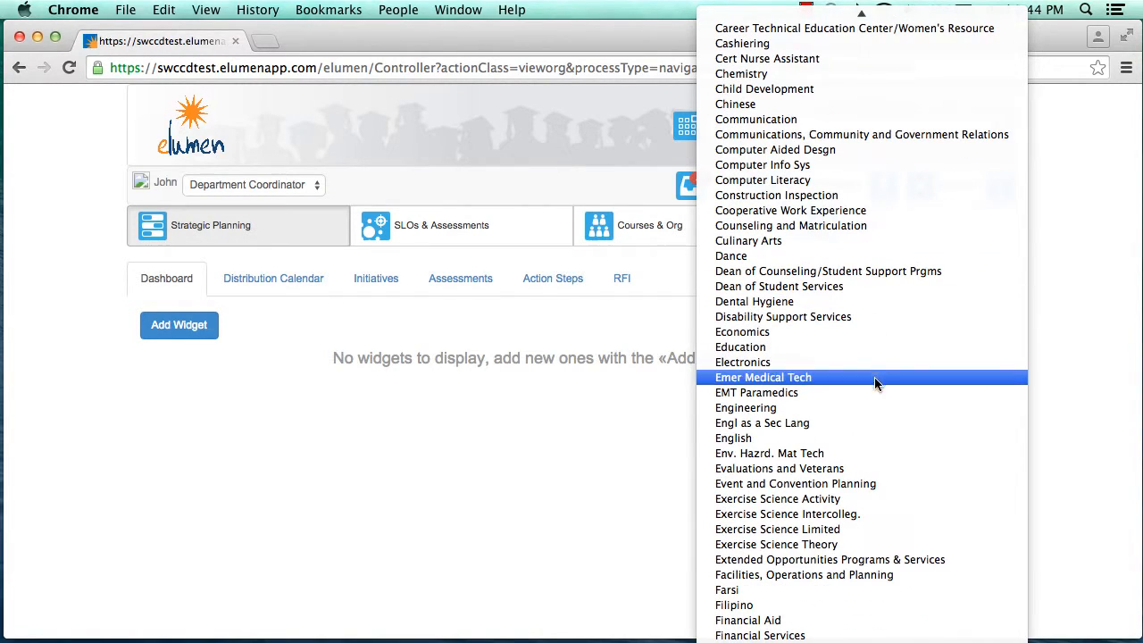
click(875, 442)
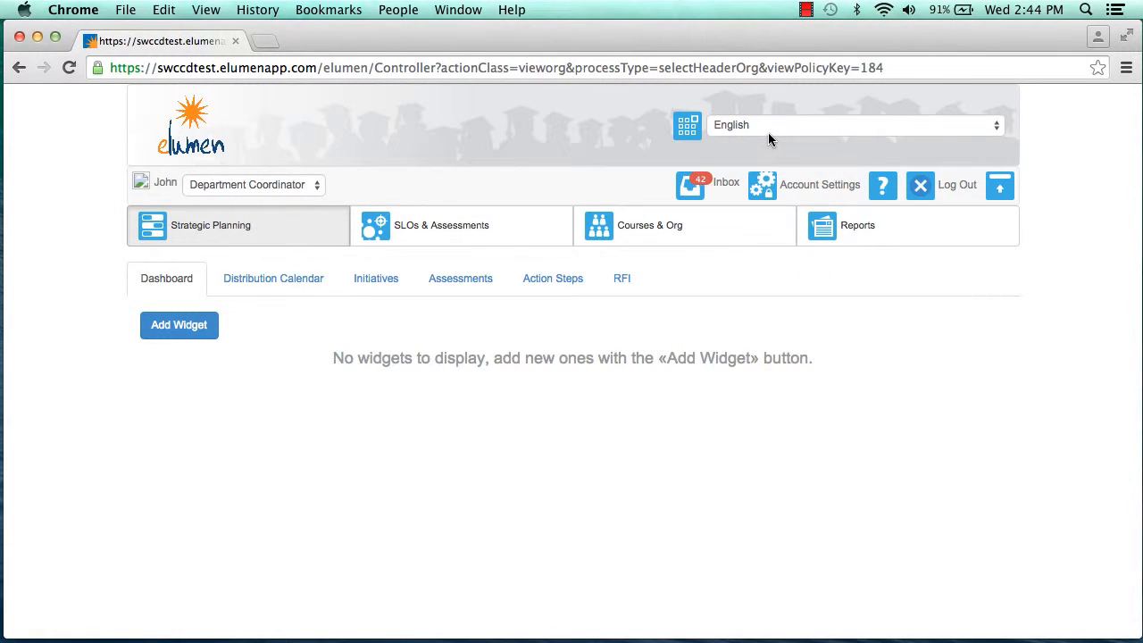
Step: In the Assessment Library under Assessments, filter the courses to only (ENGL115) COLLEGE COMPOSITION READING AND WRITING ANALYTICALLY
click(457, 284)
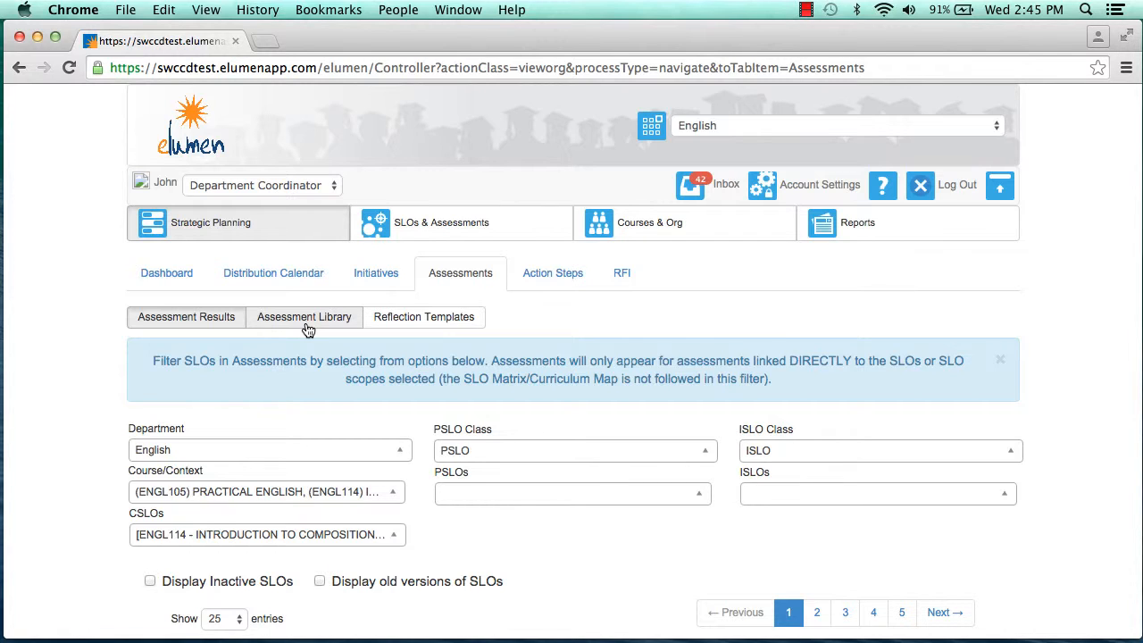
click(315, 322)
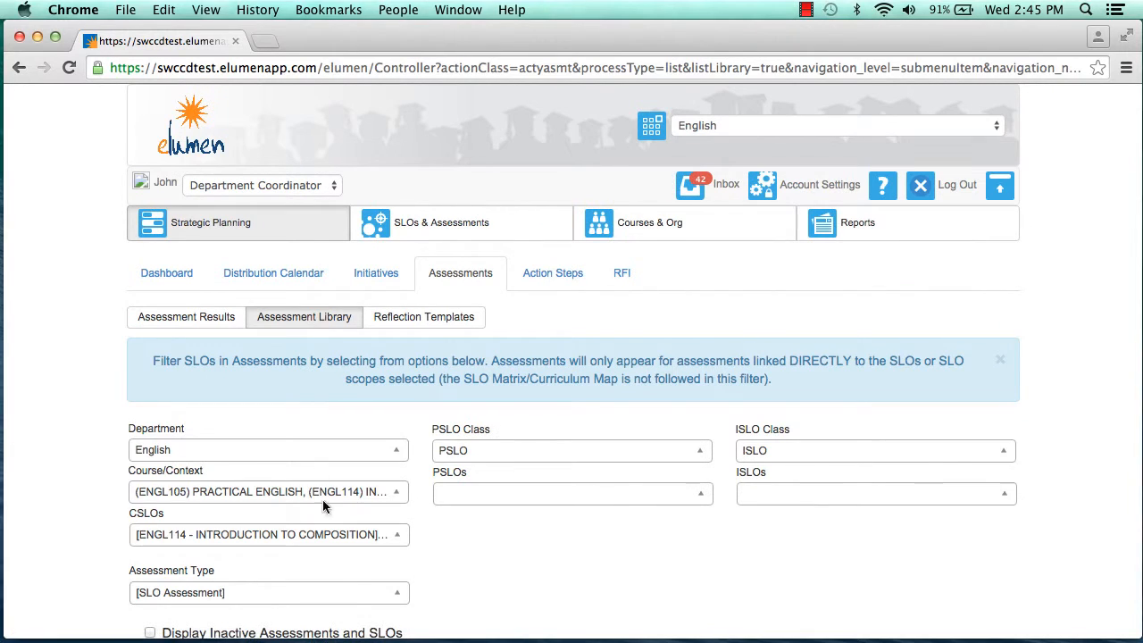
click(398, 496)
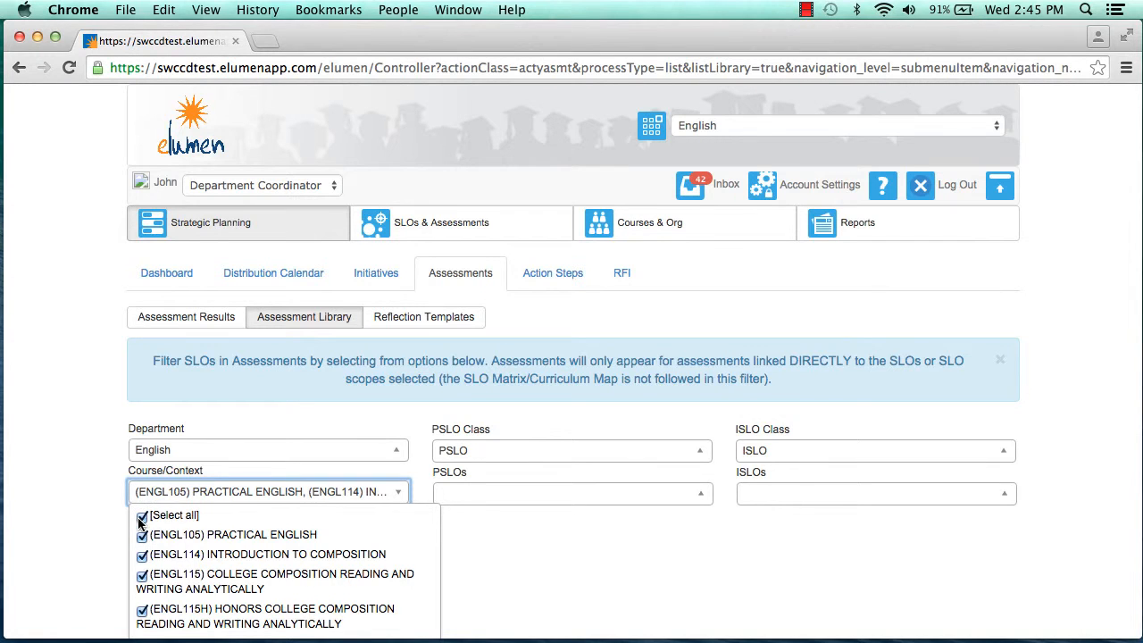
scroll(140, 522, down, 2)
scroll(142, 521, up, 3)
click(142, 518)
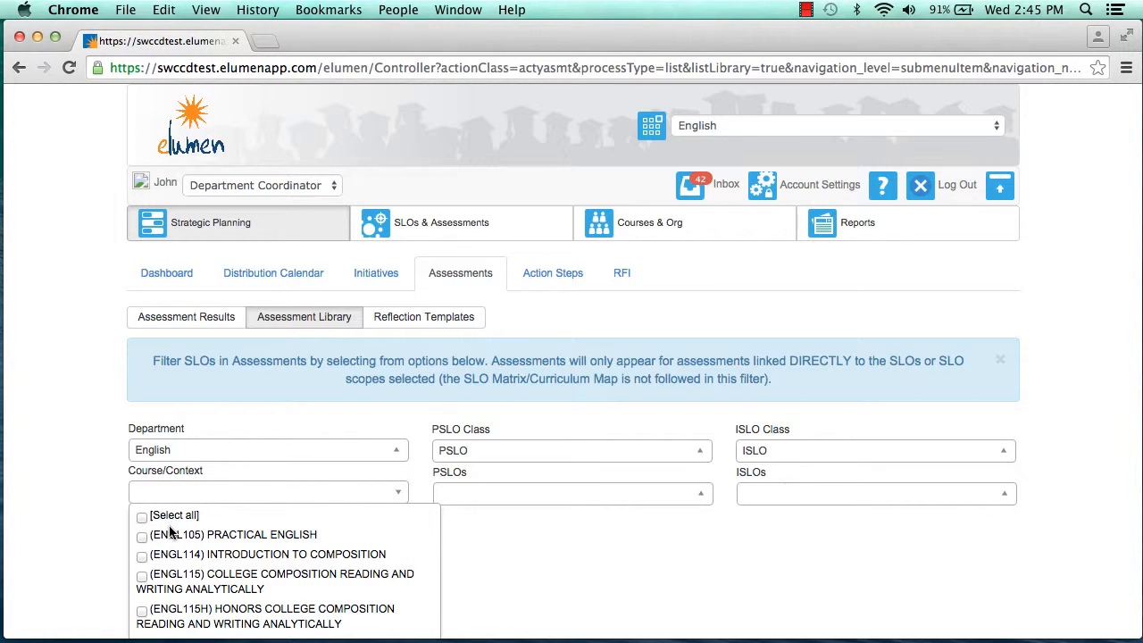
click(142, 518)
click(142, 518)
scroll(149, 548, down, 1)
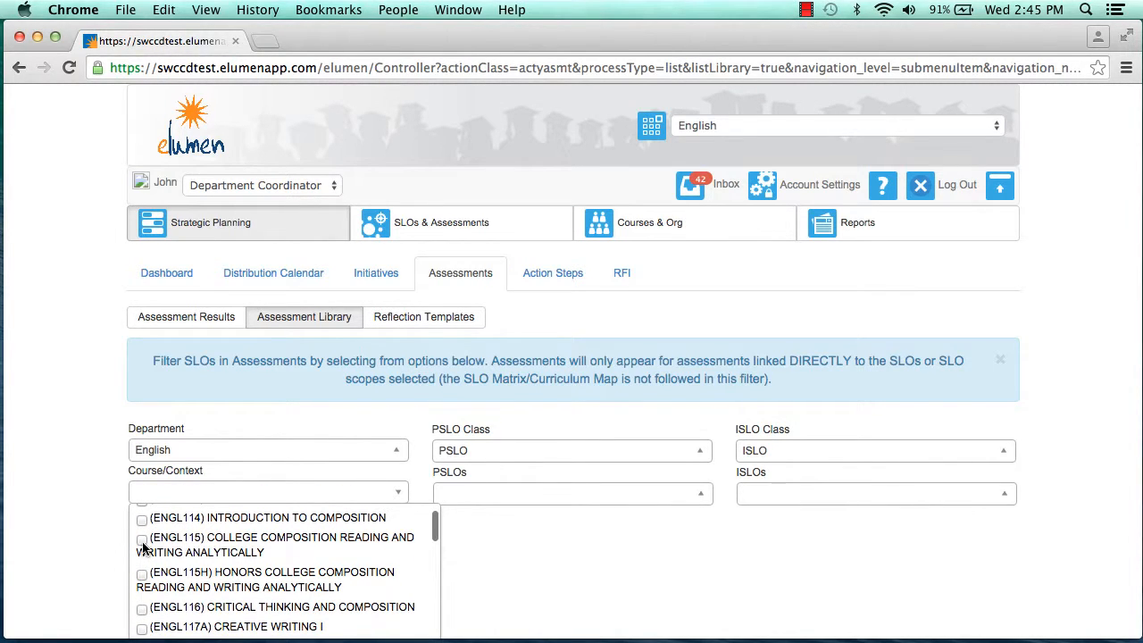
click(141, 540)
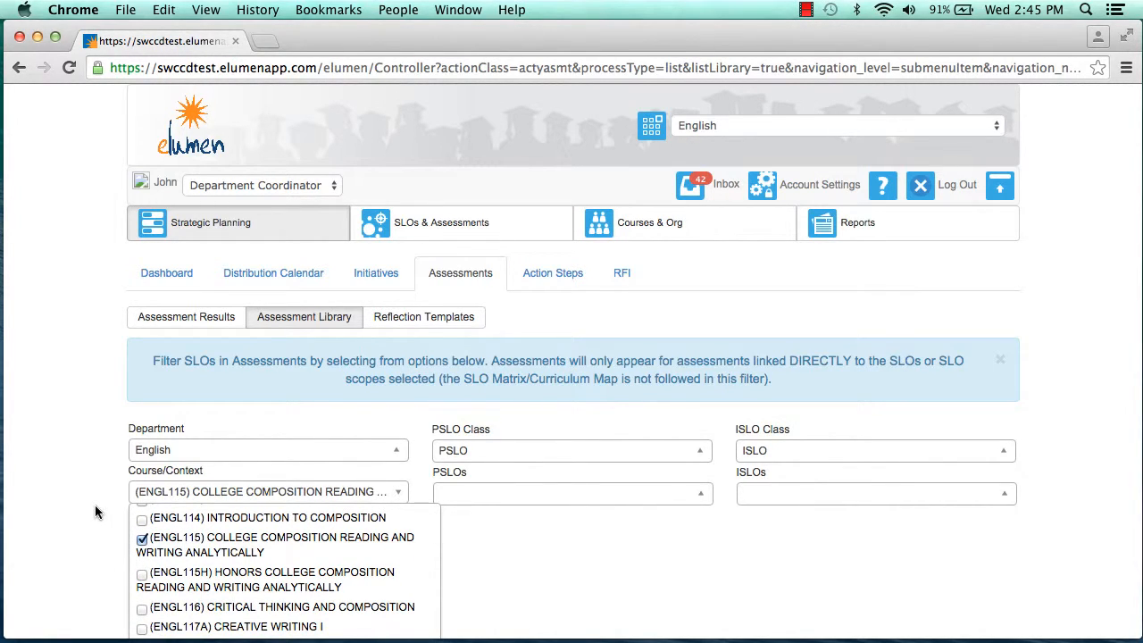
click(536, 564)
Step: Limit the CSLOs filter to the outcome "Compose well-developed argumentative and analytical essays, incorporating appropriate rhetorical strategies"
click(393, 541)
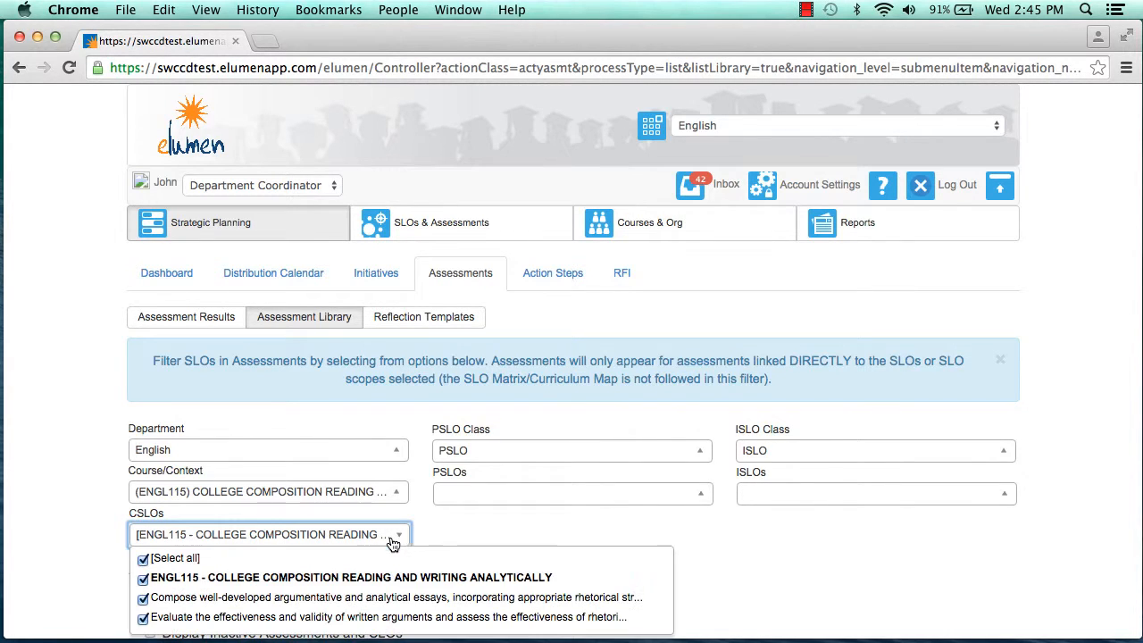
click(144, 573)
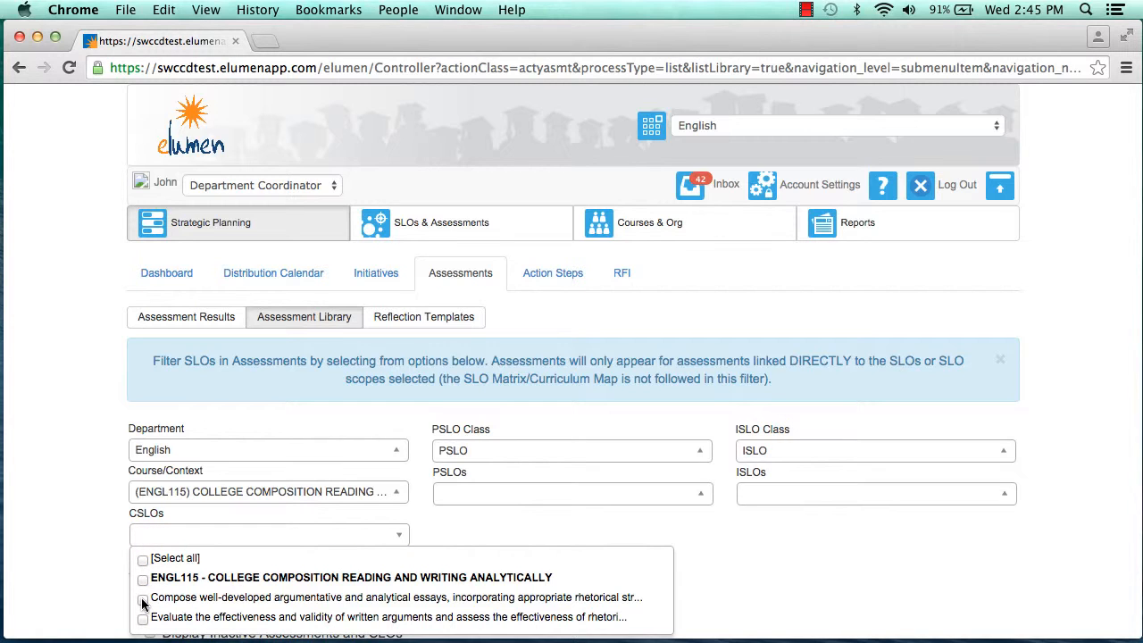
click(143, 600)
click(81, 556)
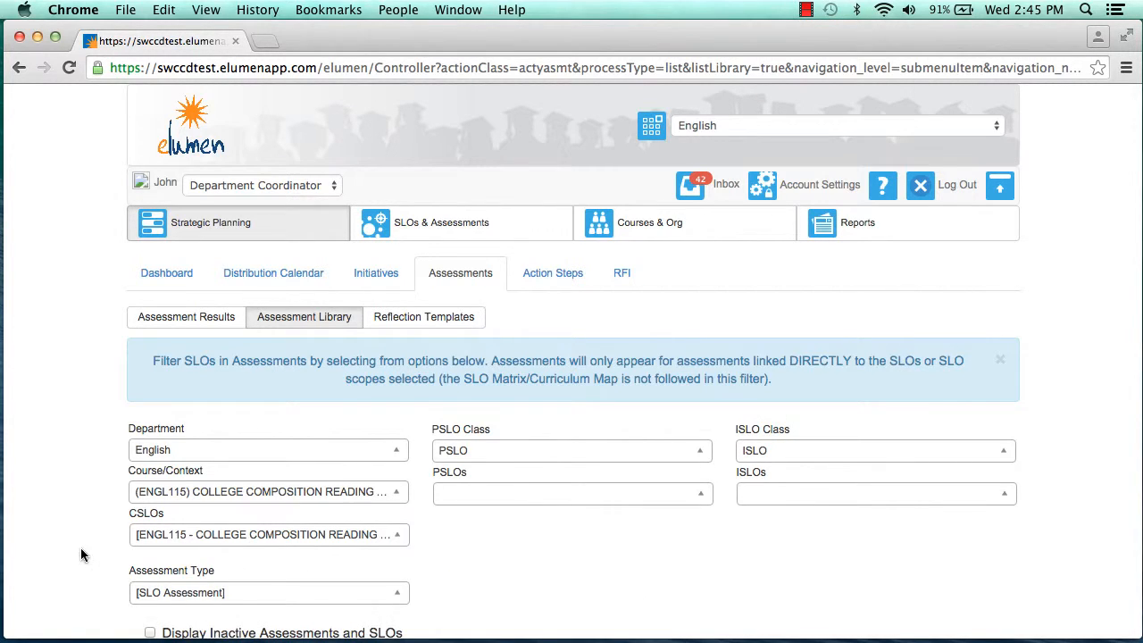
Step: Start distributing the "Current-Compose well-developed argumentative and analytical essays" library assessment and check its title and course
scroll(256, 507, down, 4)
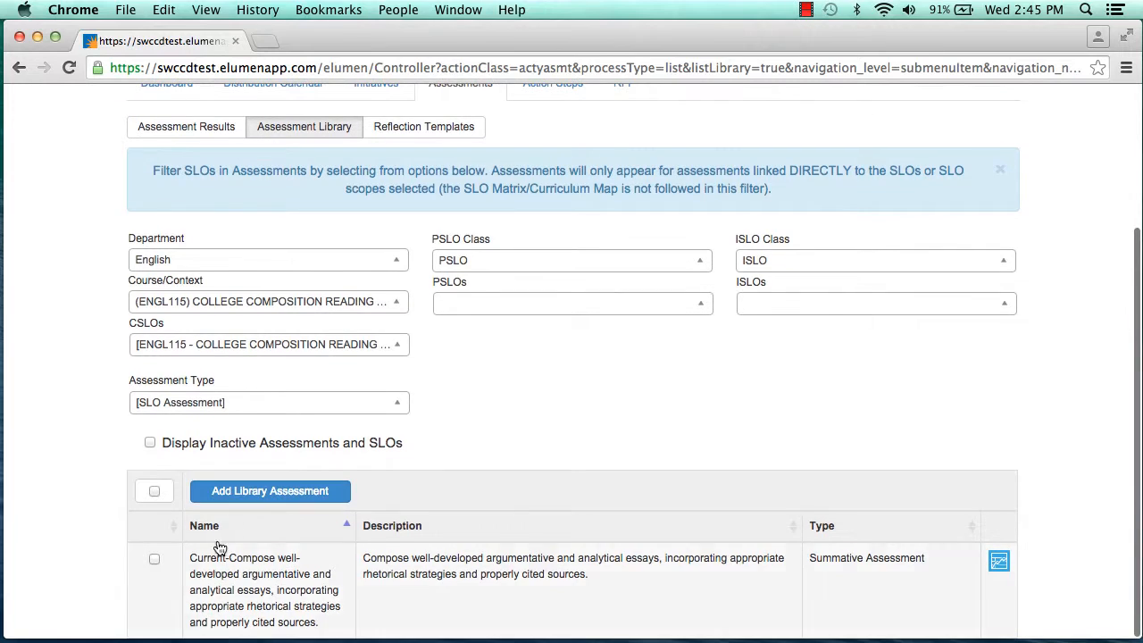
click(154, 560)
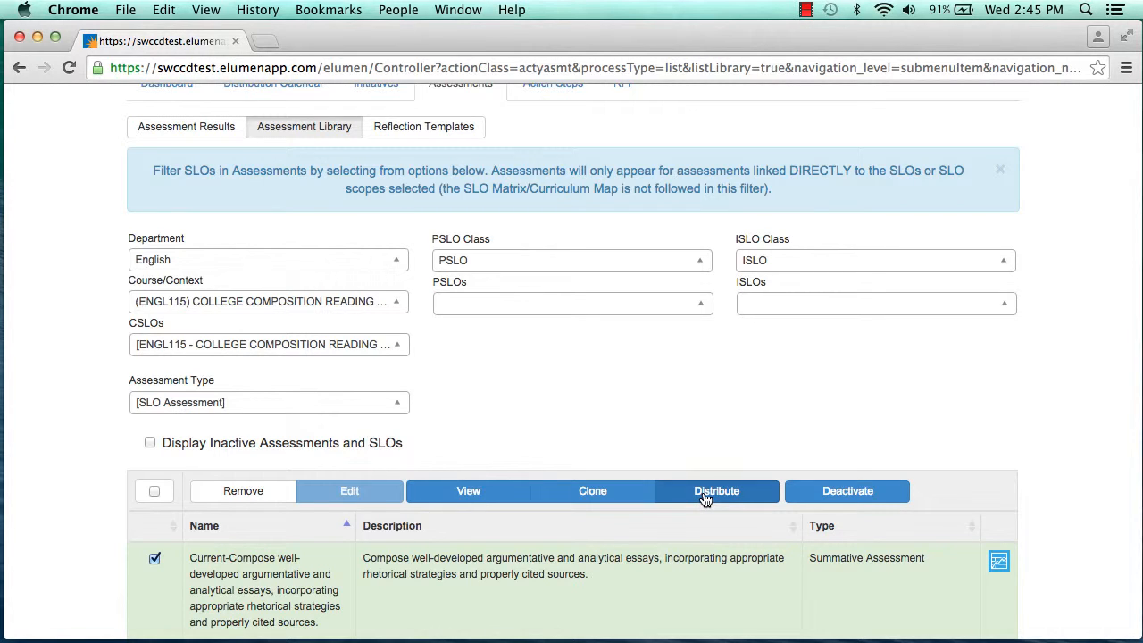
click(704, 498)
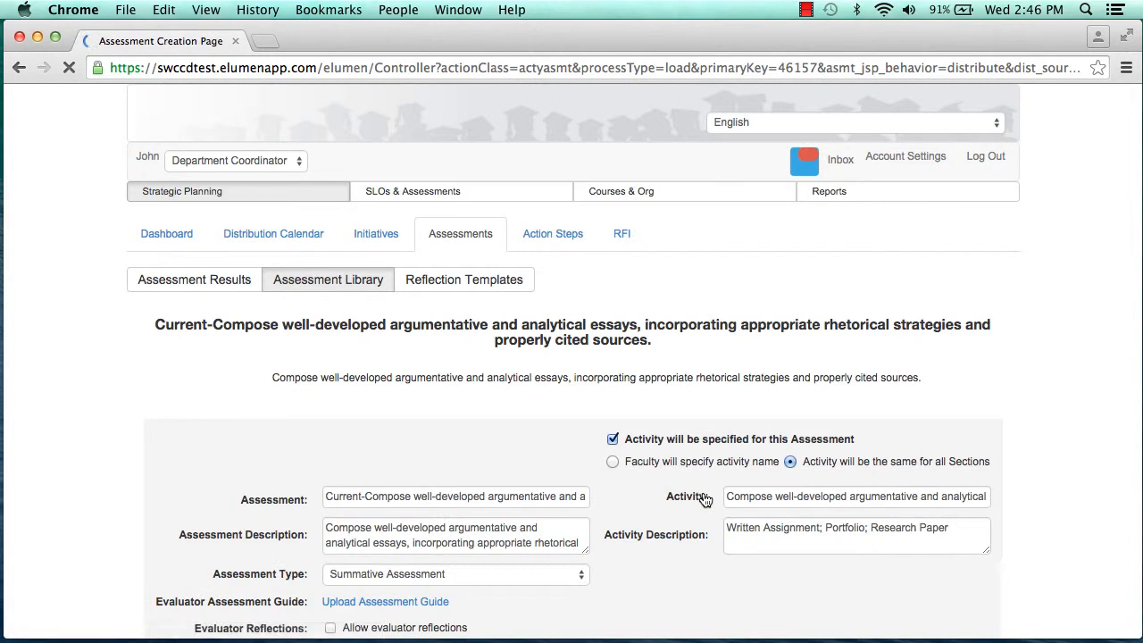
scroll(704, 497, down, 2)
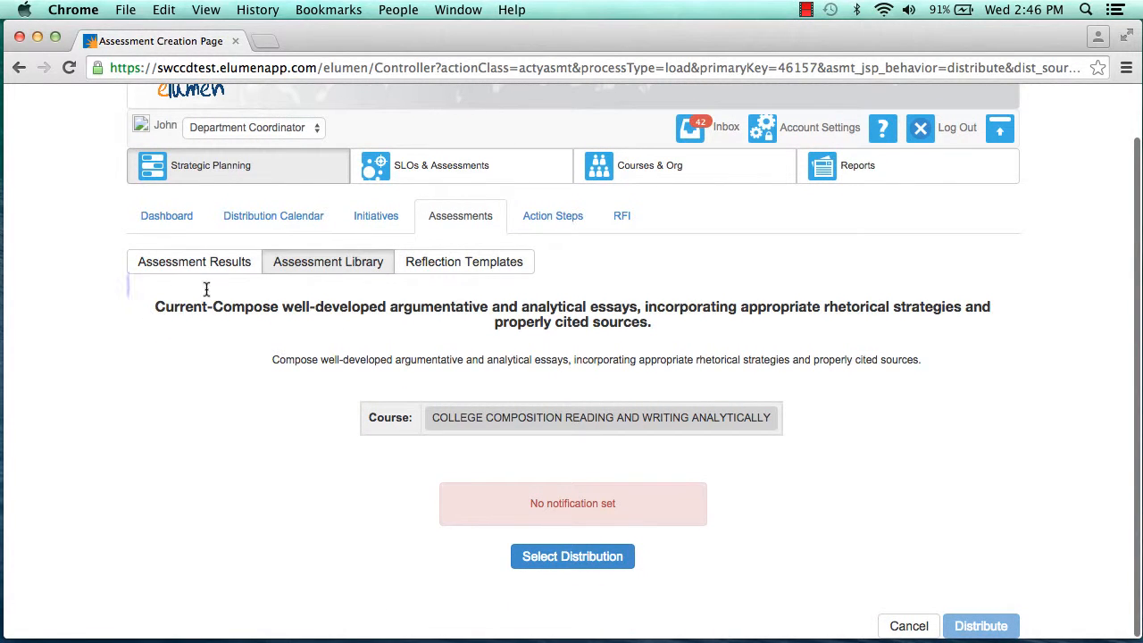
drag(659, 318, 133, 309)
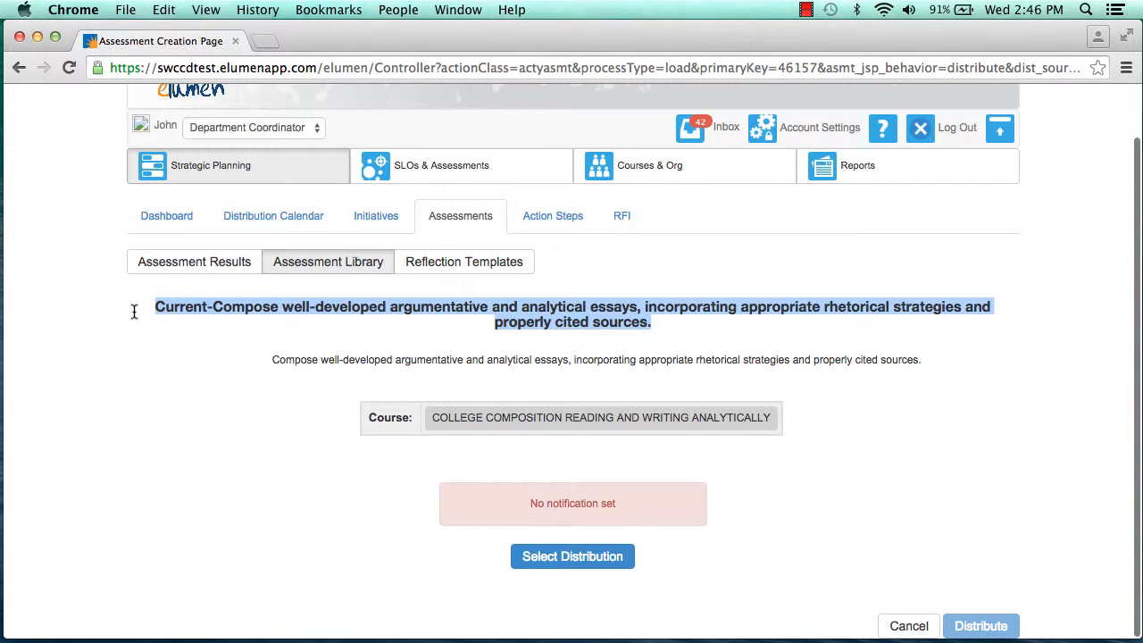
click(414, 357)
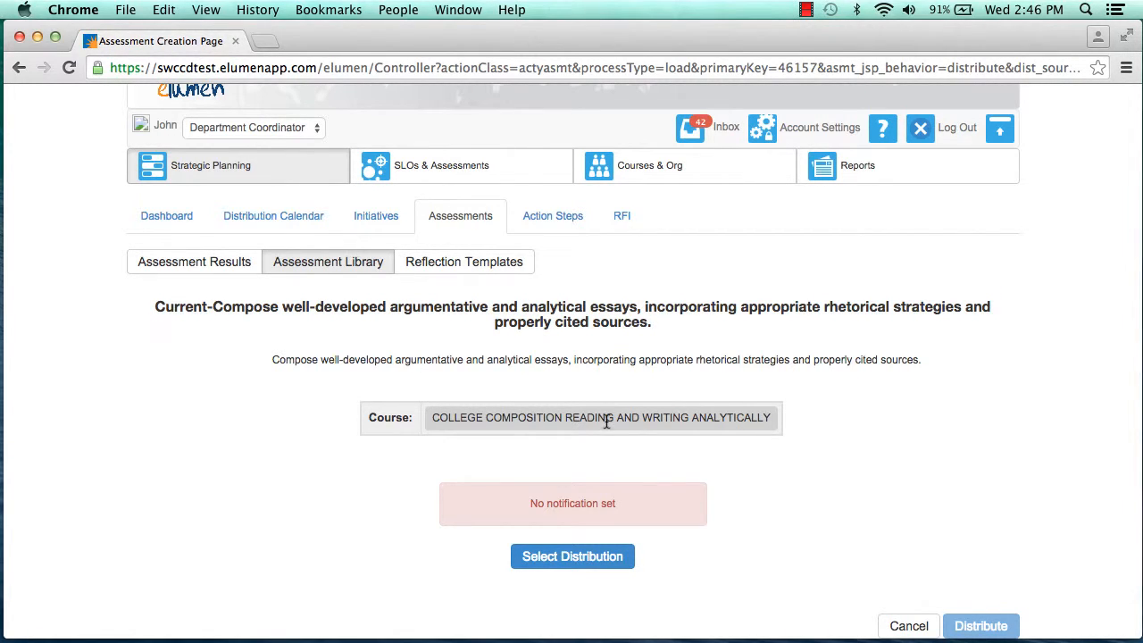
drag(397, 417, 661, 418)
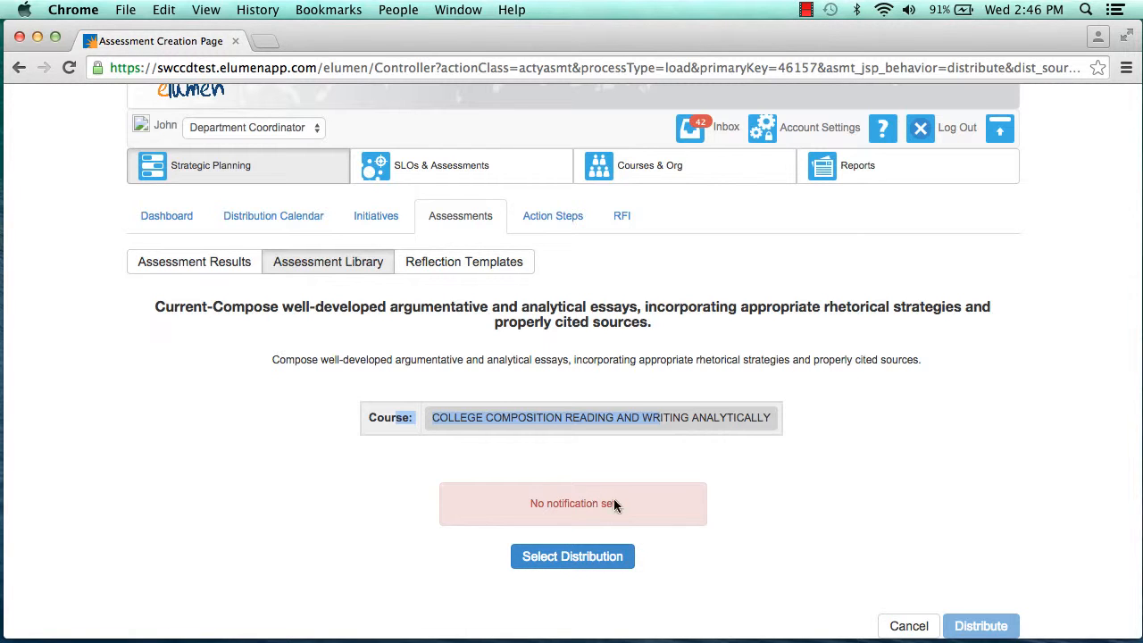
Step: Open the distribution selection and restrict the terms to Spring 2016 only
click(595, 559)
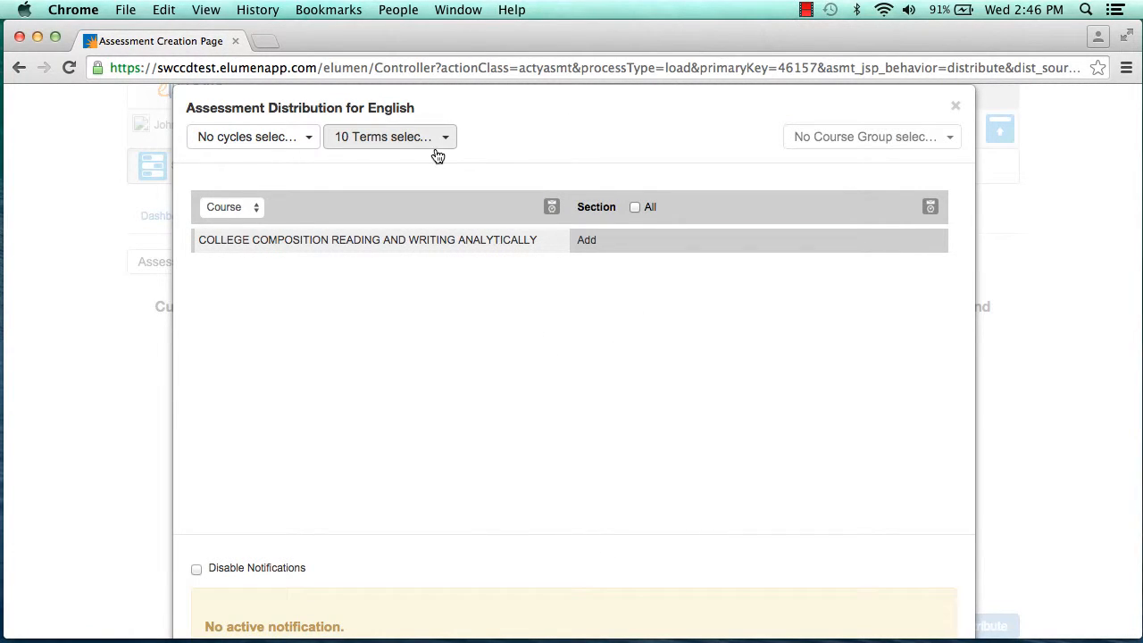
click(444, 146)
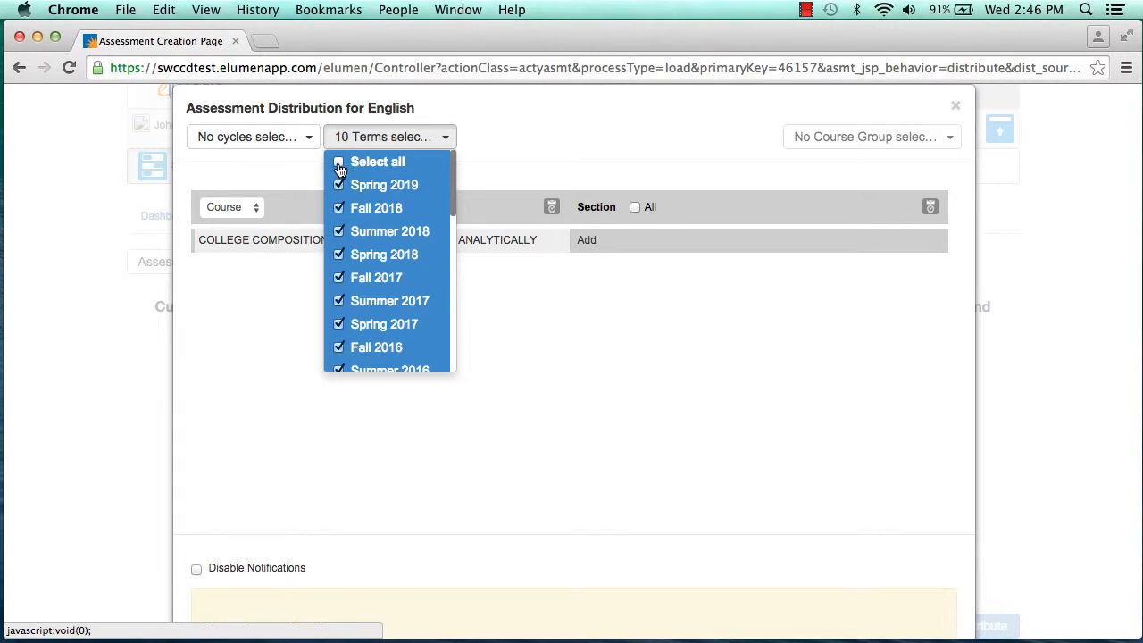
scroll(389, 304, down, 3)
scroll(389, 308, up, 5)
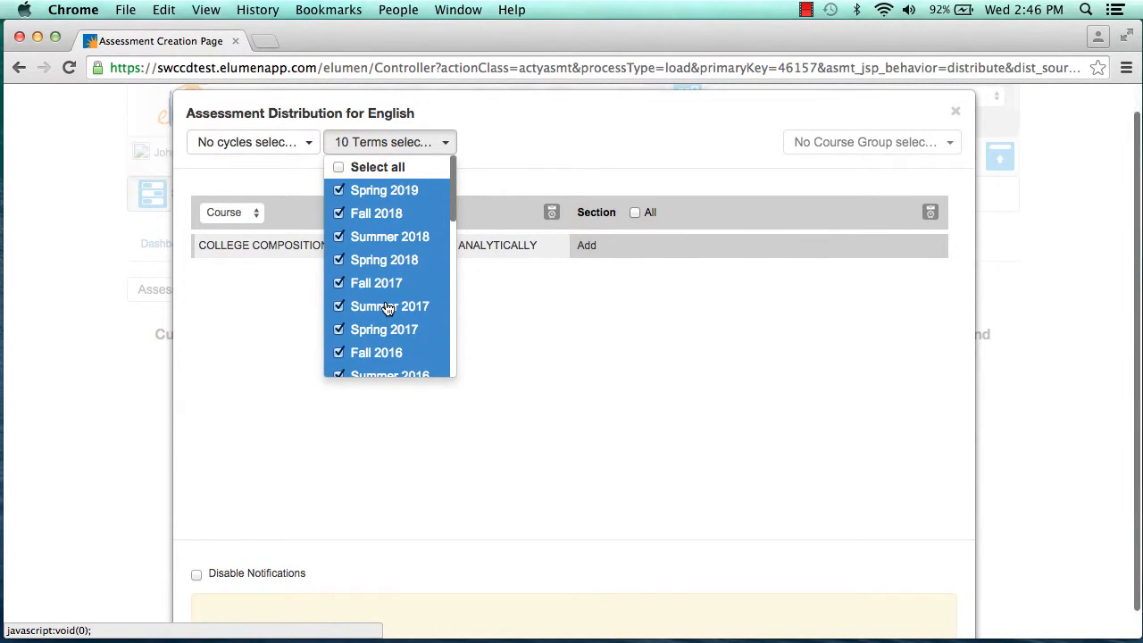
click(341, 170)
click(339, 169)
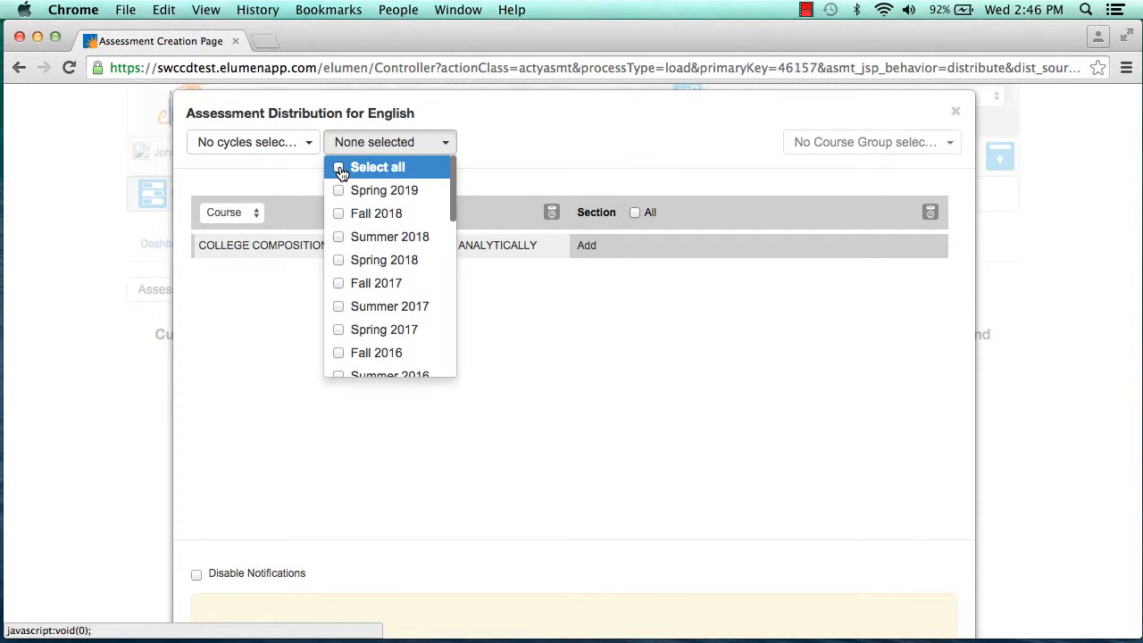
scroll(350, 234, down, 2)
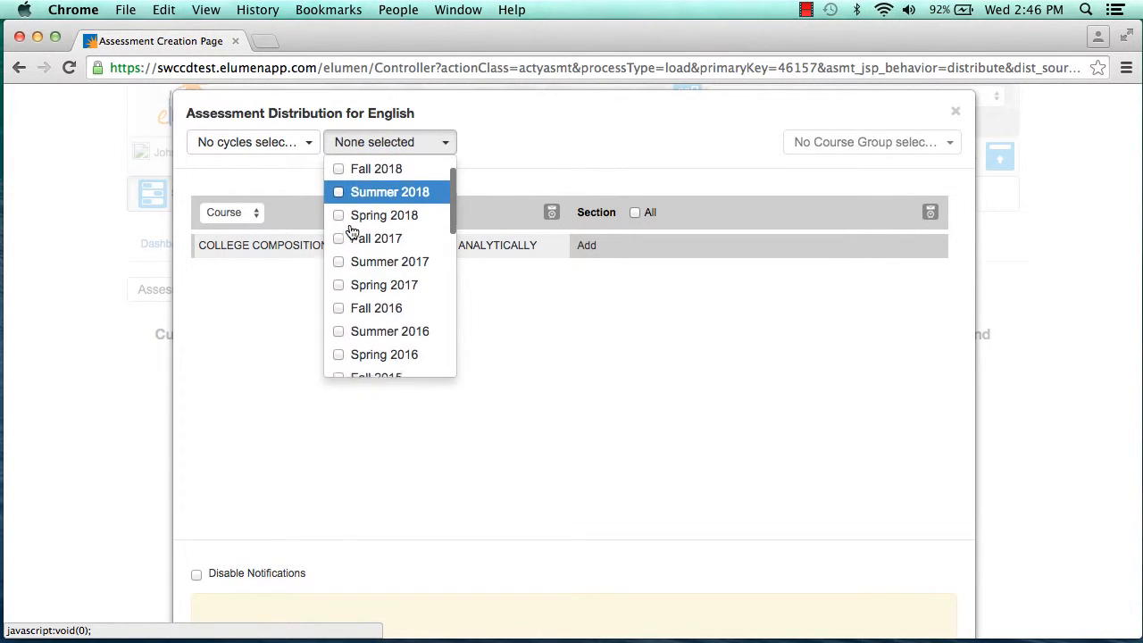
scroll(349, 235, up, 2)
scroll(349, 228, down, 2)
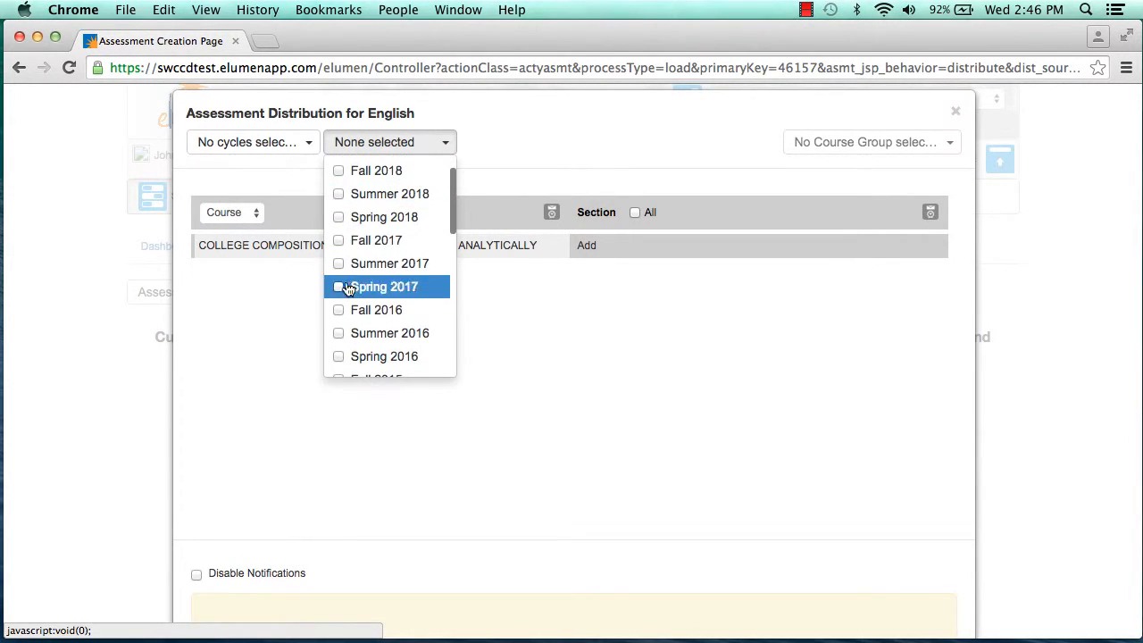
click(339, 357)
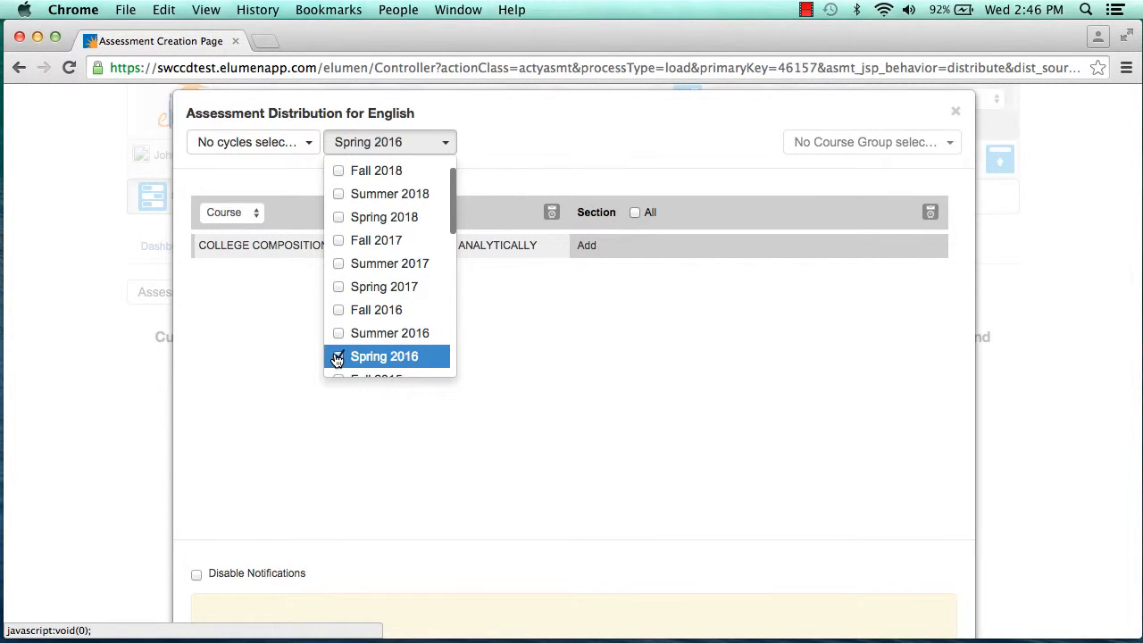
click(503, 161)
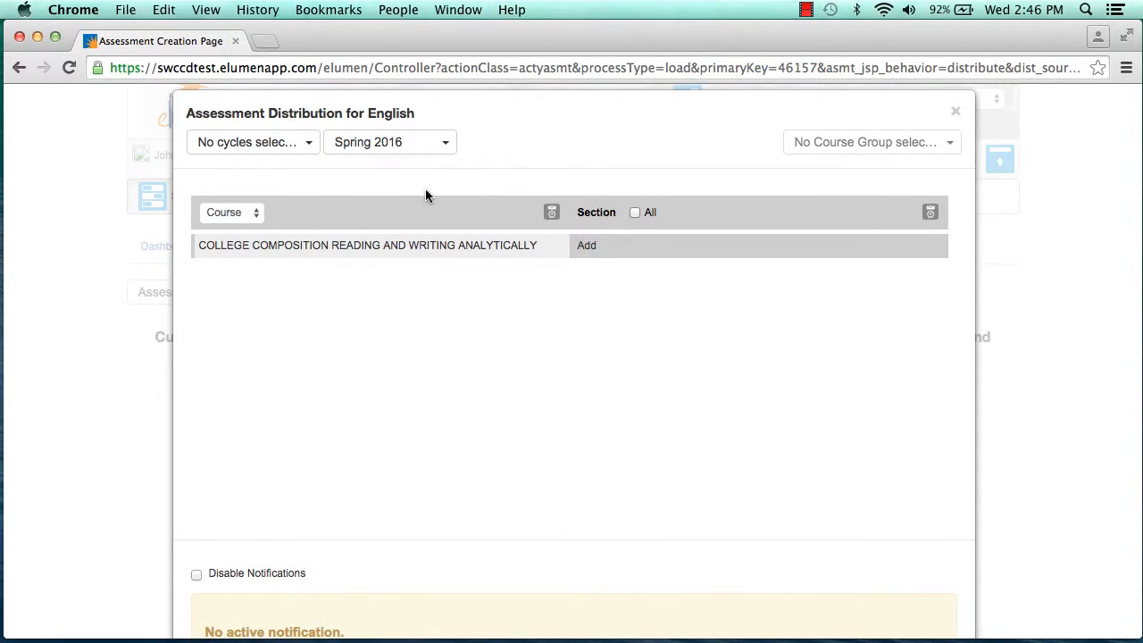
Step: Add several Spring 2016 sections of ENGL115, including 01, 02 and 04, to the course's distribution and close the section selection
click(585, 250)
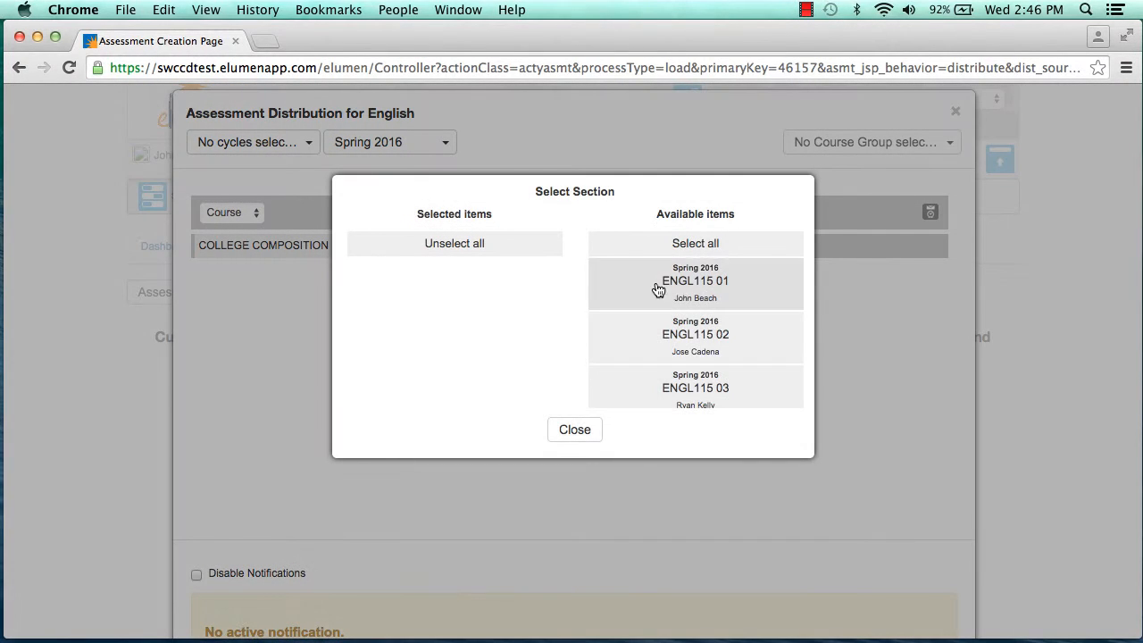
click(704, 295)
click(704, 302)
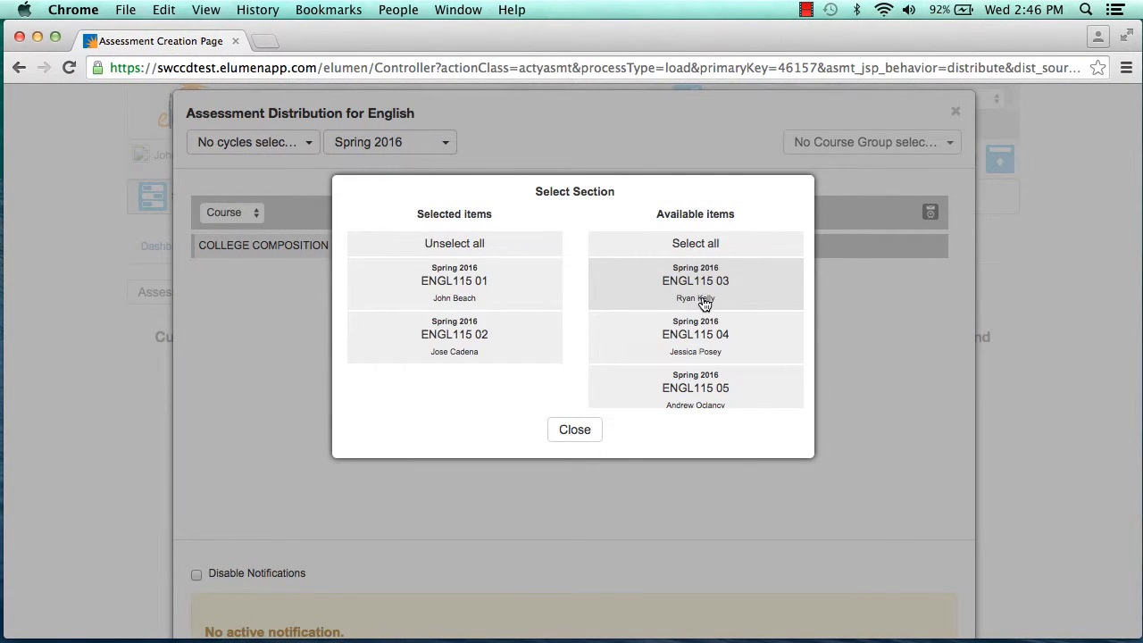
click(705, 327)
click(695, 375)
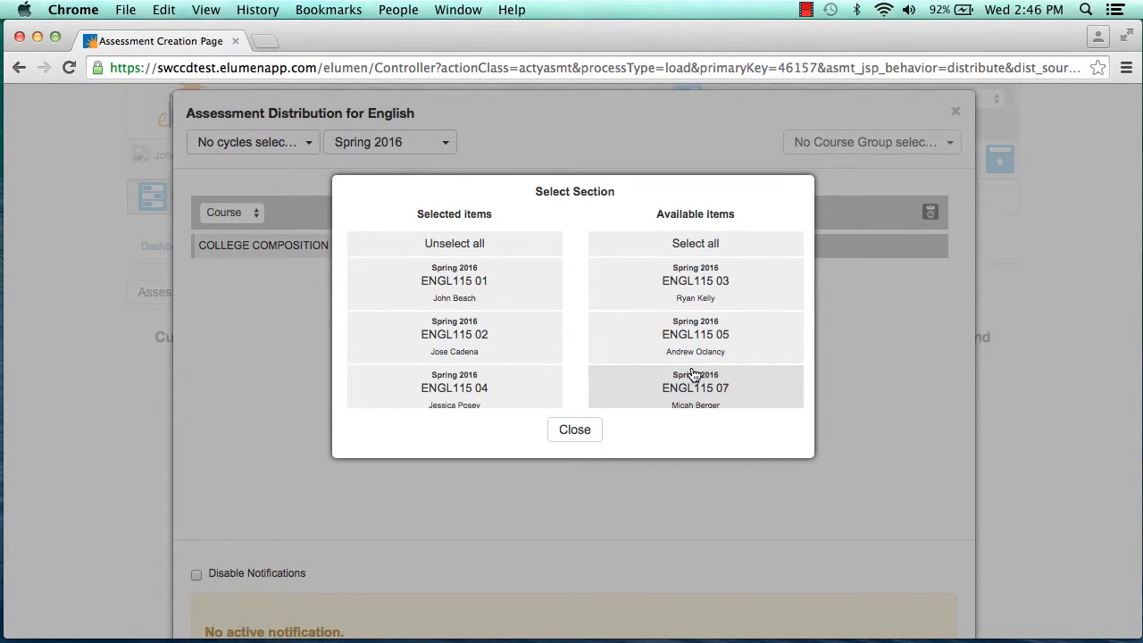
scroll(695, 375, down, 2)
click(575, 430)
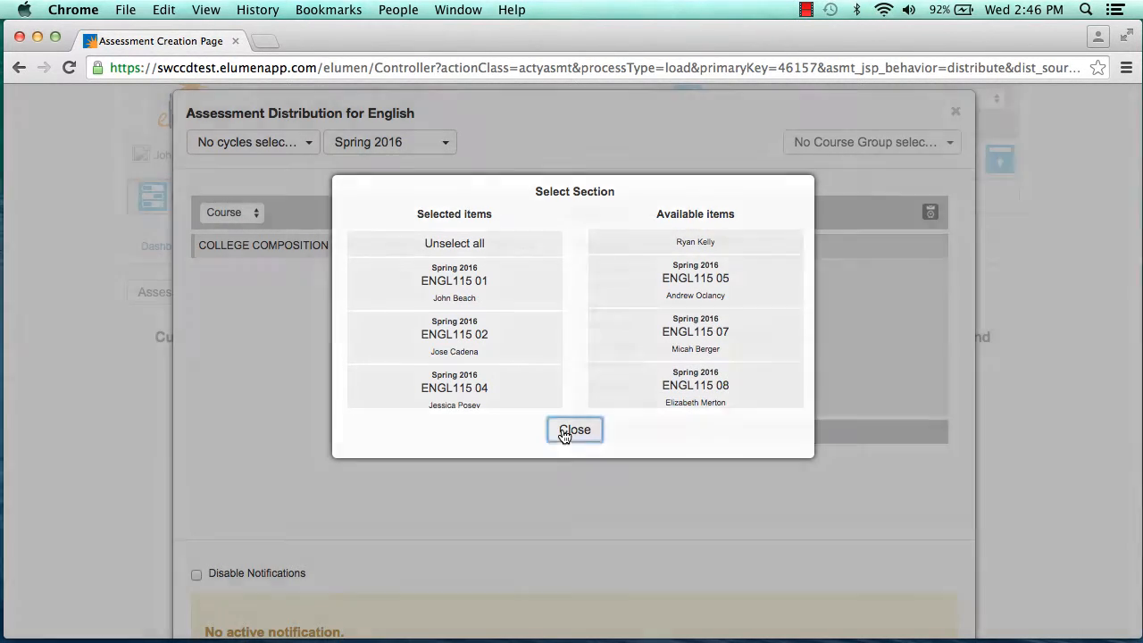
Step: Include all sections of the College Composition course and activate distribution at the section level
click(636, 213)
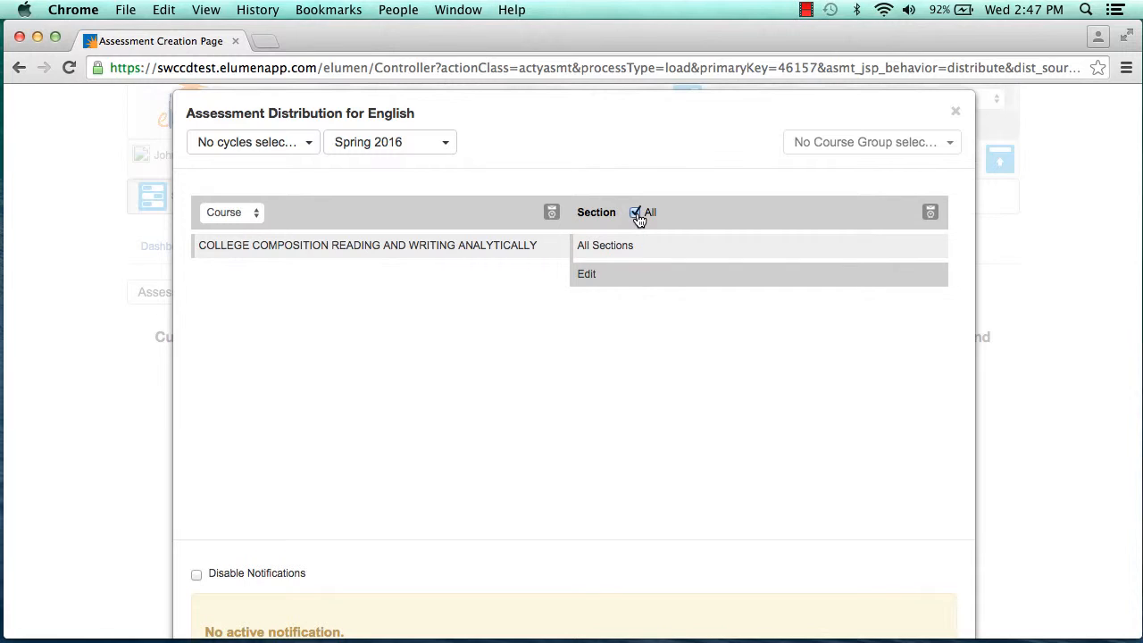
click(931, 215)
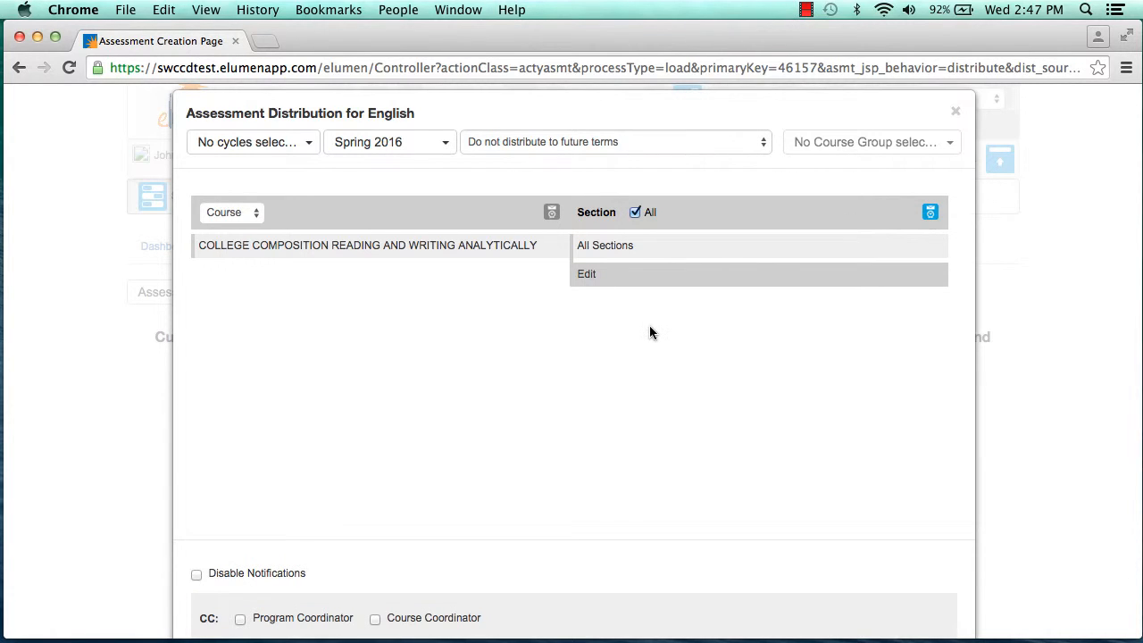
Step: Copy the Program Coordinator and Course Coordinator on the distribution notifications
scroll(649, 327, down, 5)
scroll(649, 327, down, 1)
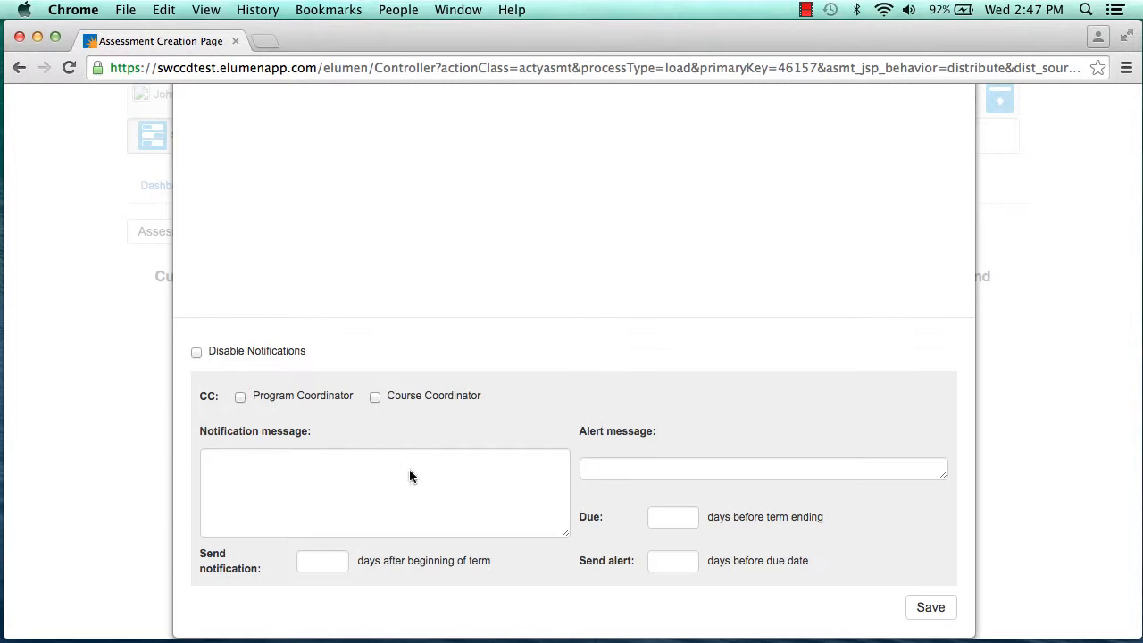
click(241, 398)
click(375, 398)
Step: Write the notification message "Your assessment for ENGL 115 is ready. Contact information."
click(247, 467)
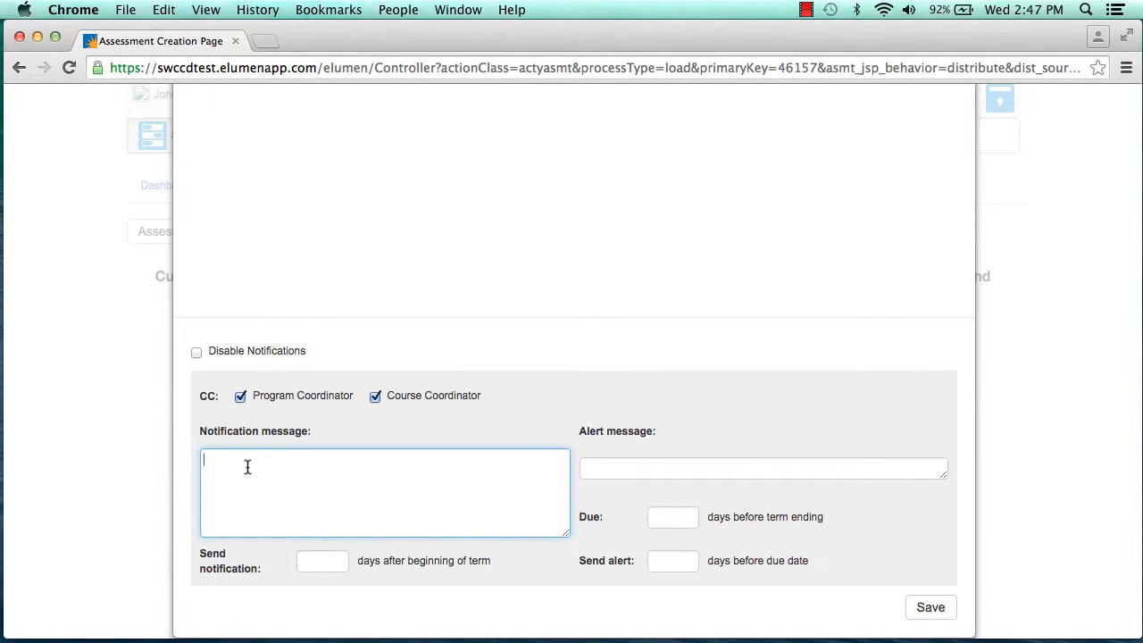
text(Your assessment for ENG)
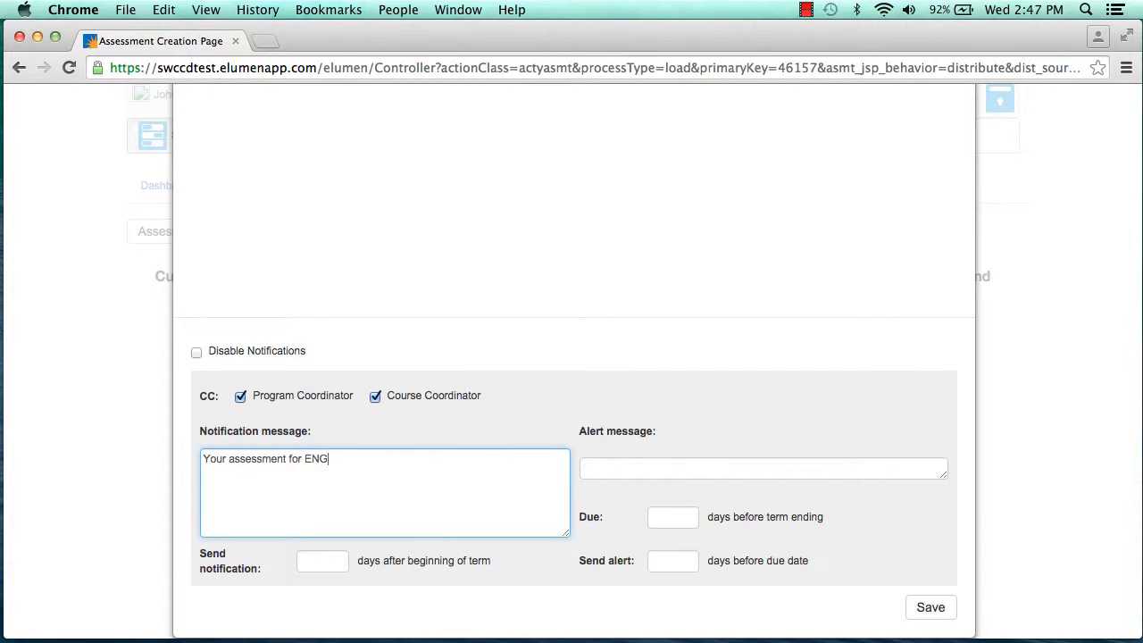
text(L 115 is ready/ Contact information.)
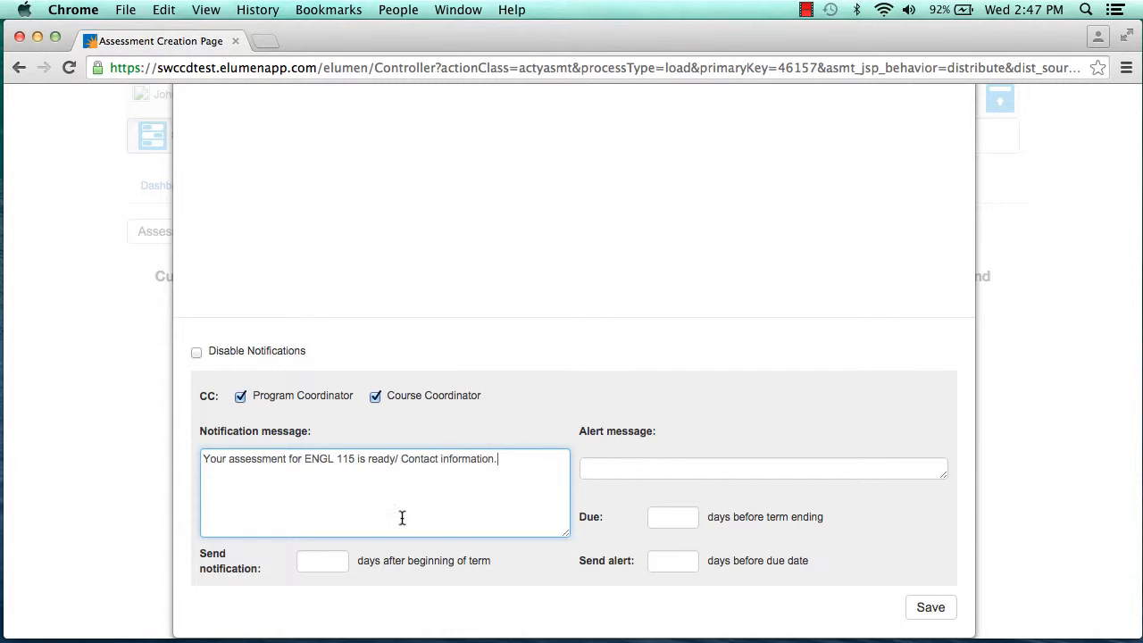
click(400, 459)
key(BackSpace)
key(BackSpace)
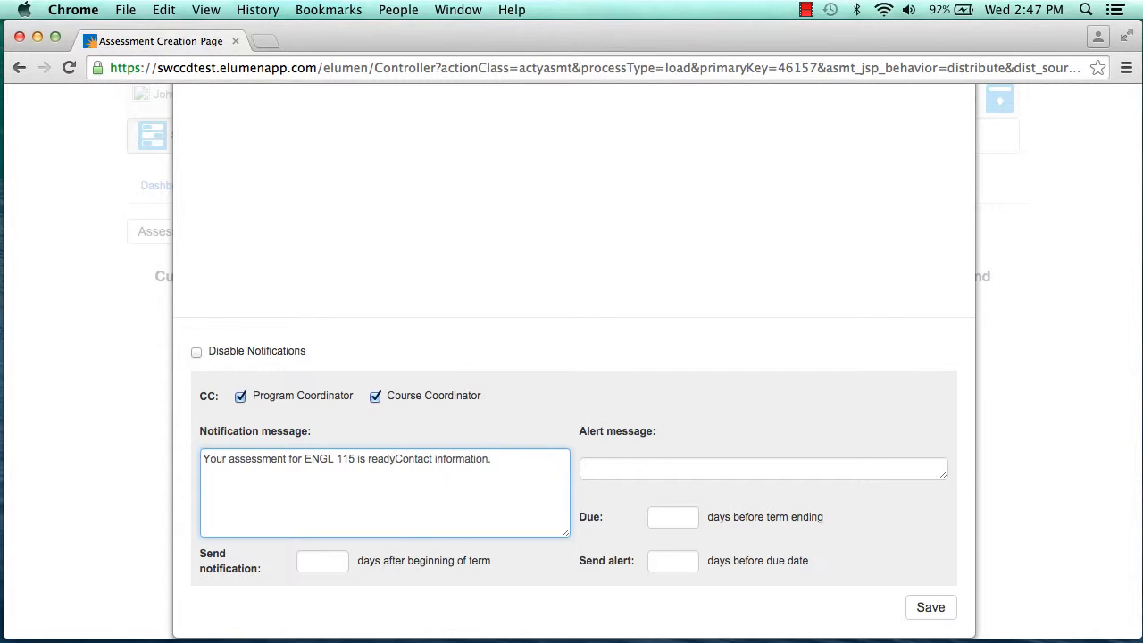
text(.)
Step: Schedule the notification for 60 days after the beginning of the term
click(319, 563)
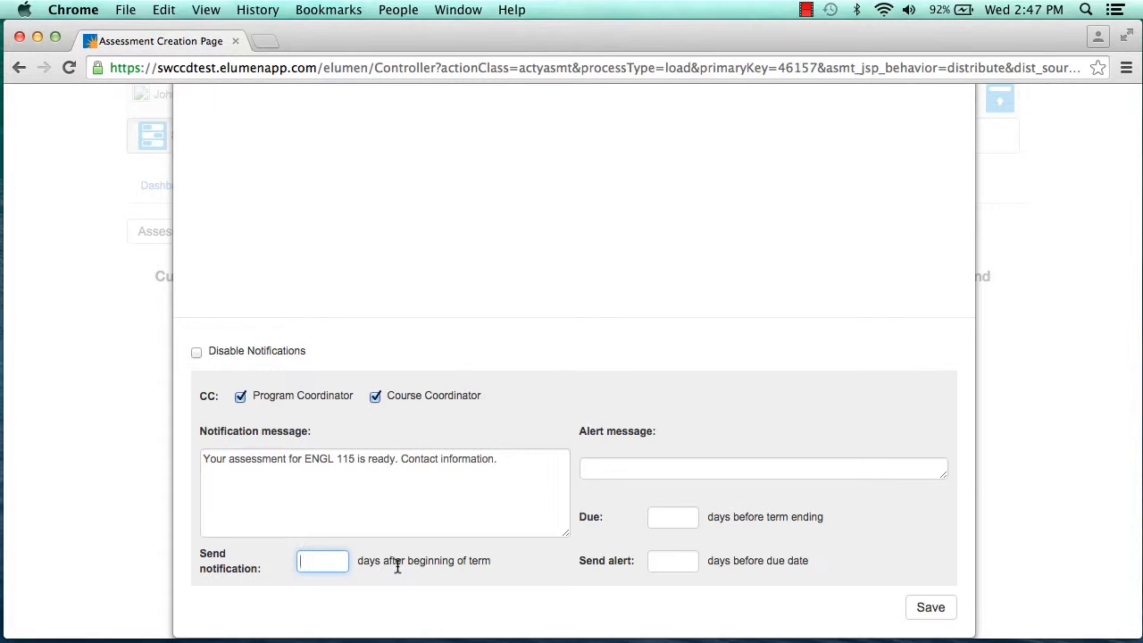
text(1)
key(BackSpace)
text(60)
Step: Write the alert message "Don't forget to put in your SLO data for ENGL 115."
click(608, 468)
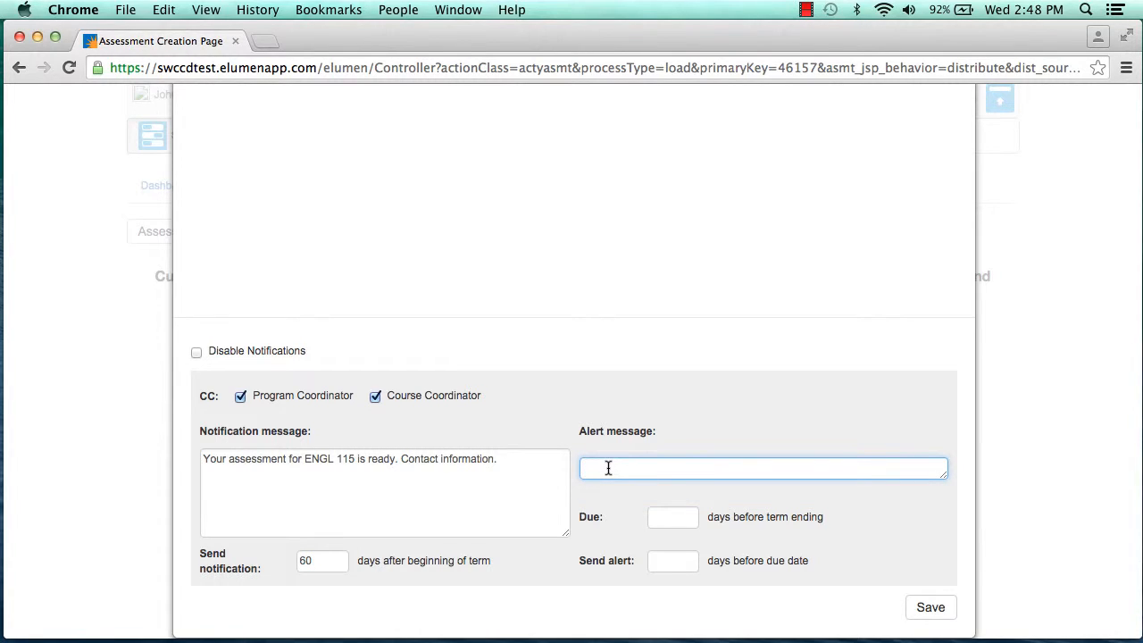
text(Don';t r)
key(BackSpace)
key(BackSpace)
key(BackSpace)
key(BackSpace)
text(t forget to put in your SLO)
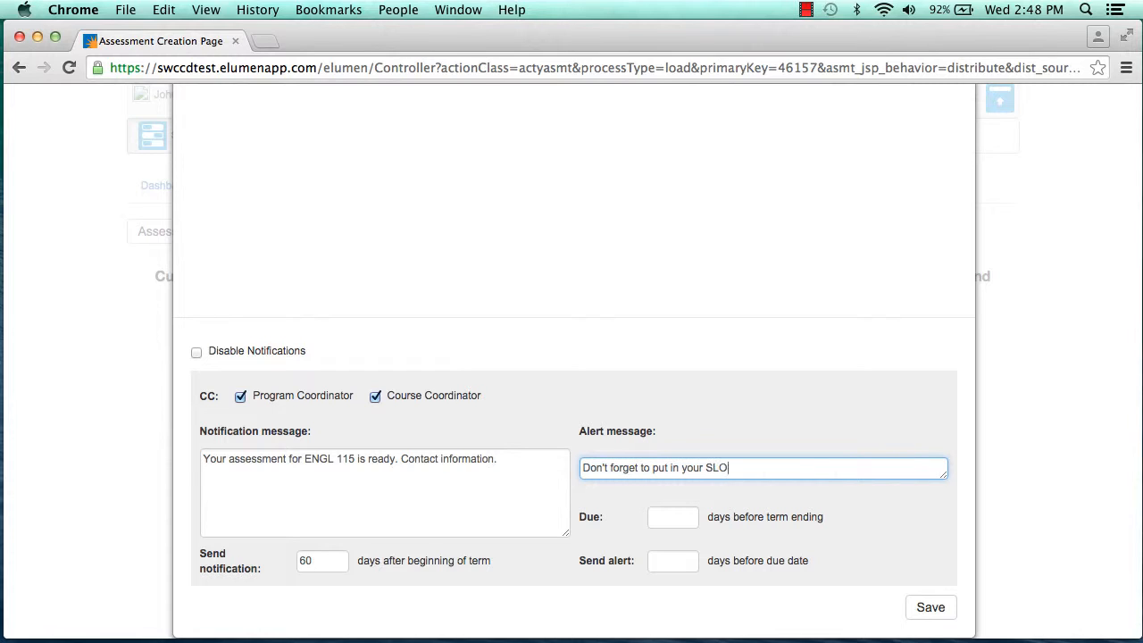
text( data for ENGL 115.)
Step: Set the due date to 14 days before term ending and the alert to 14 days before the due date, and save the distribution settings
click(670, 518)
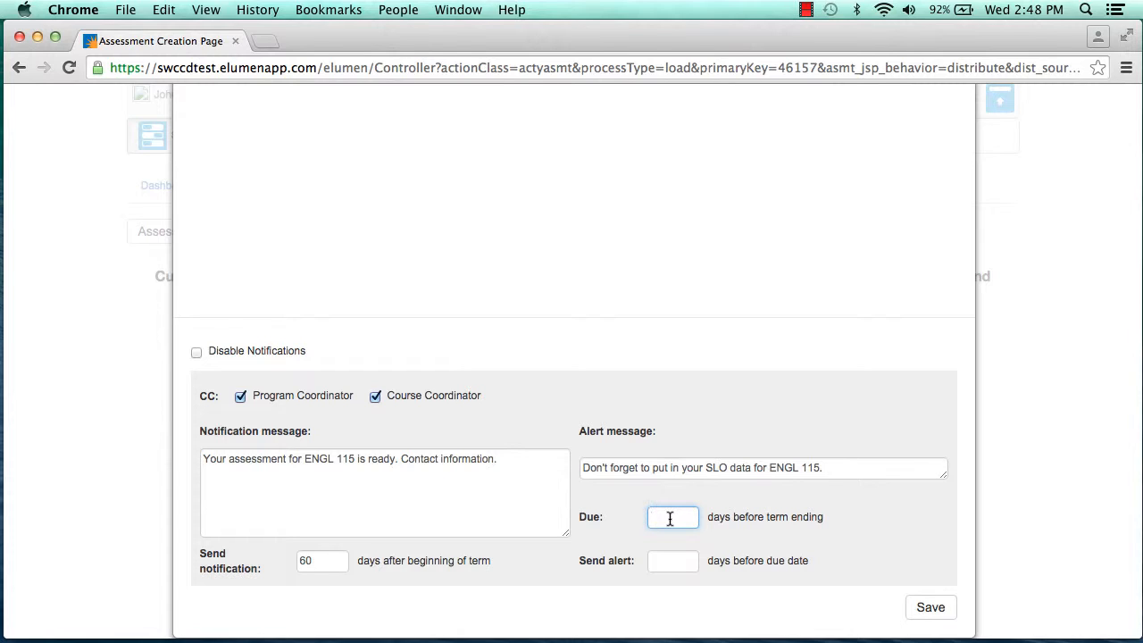
text(1)
key(BackSpace)
text(14)
click(678, 560)
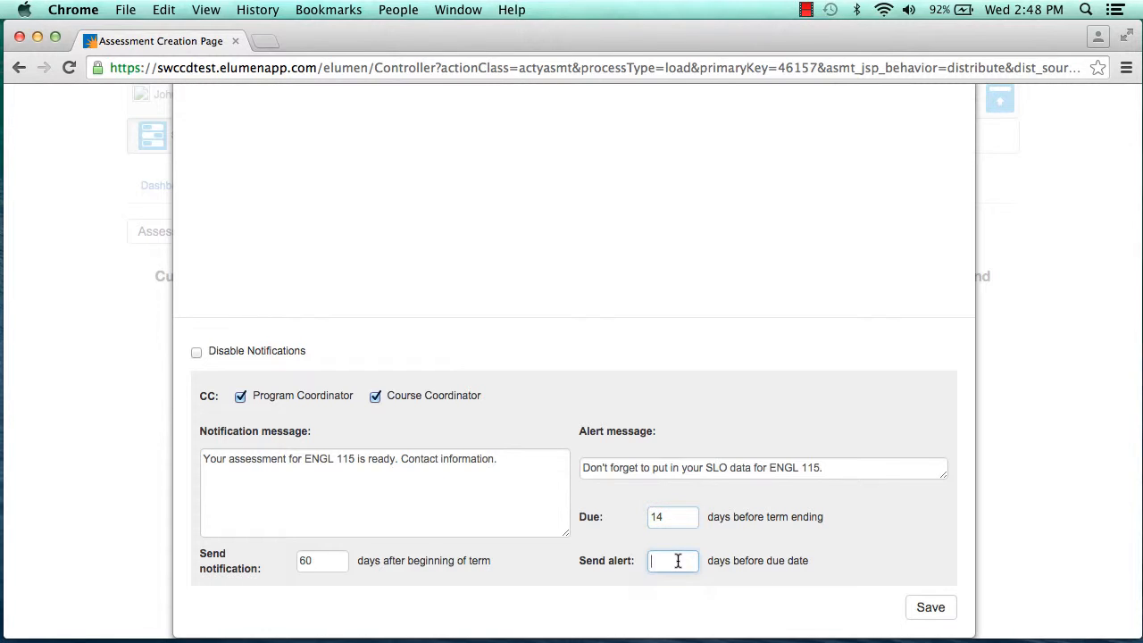
text(14)
click(932, 611)
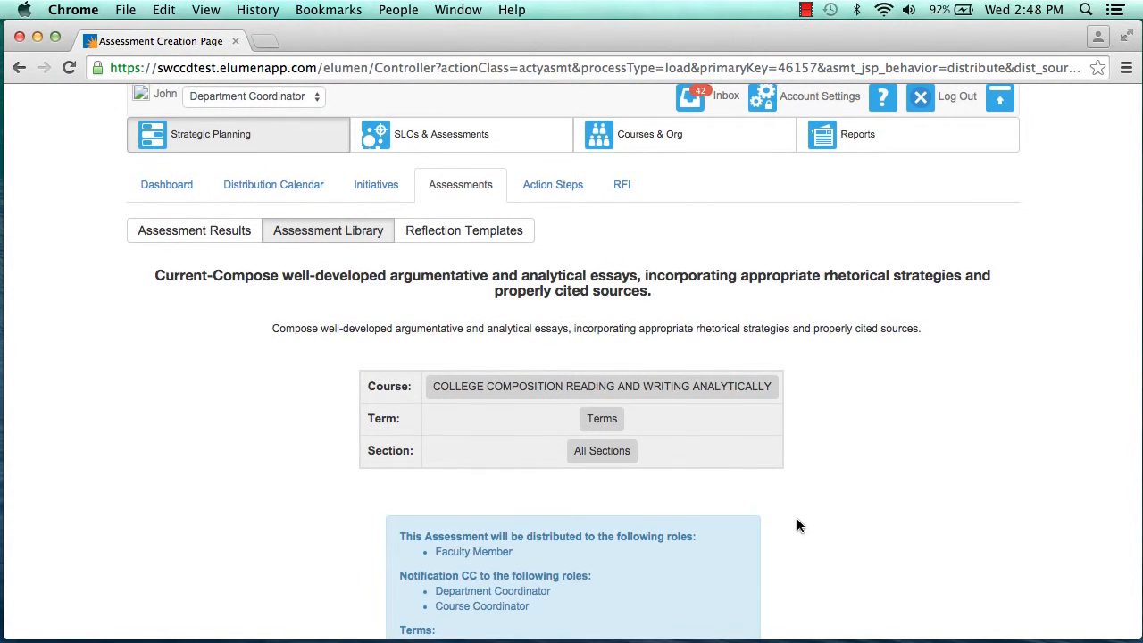
Step: Review the distribution summary and distribute the assessment
scroll(798, 526, down, 3)
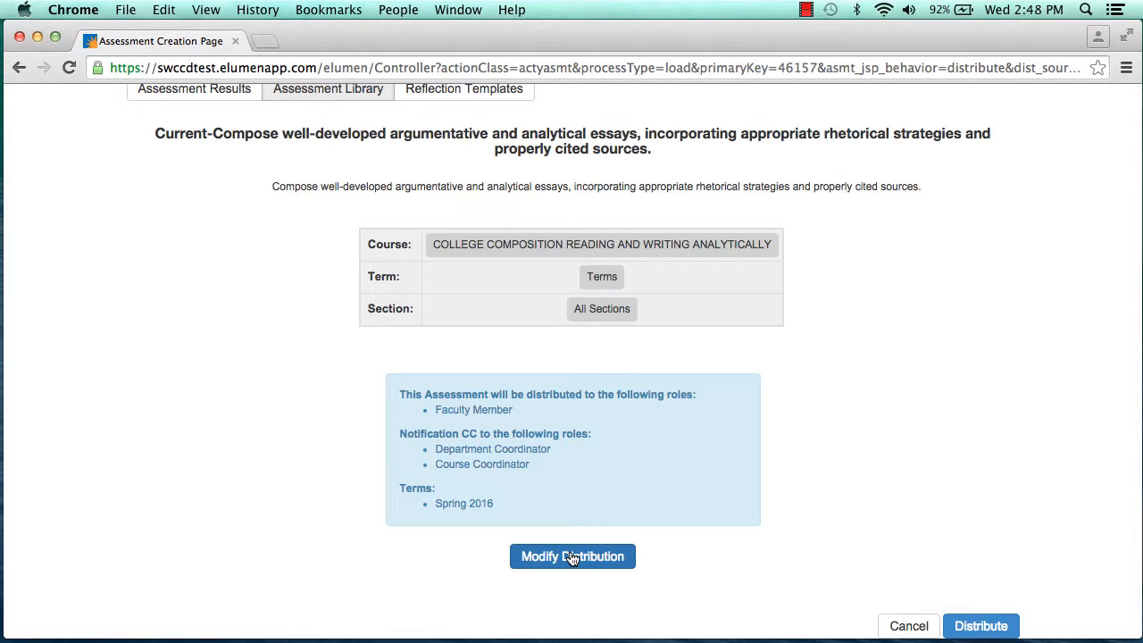
scroll(968, 543, down, 2)
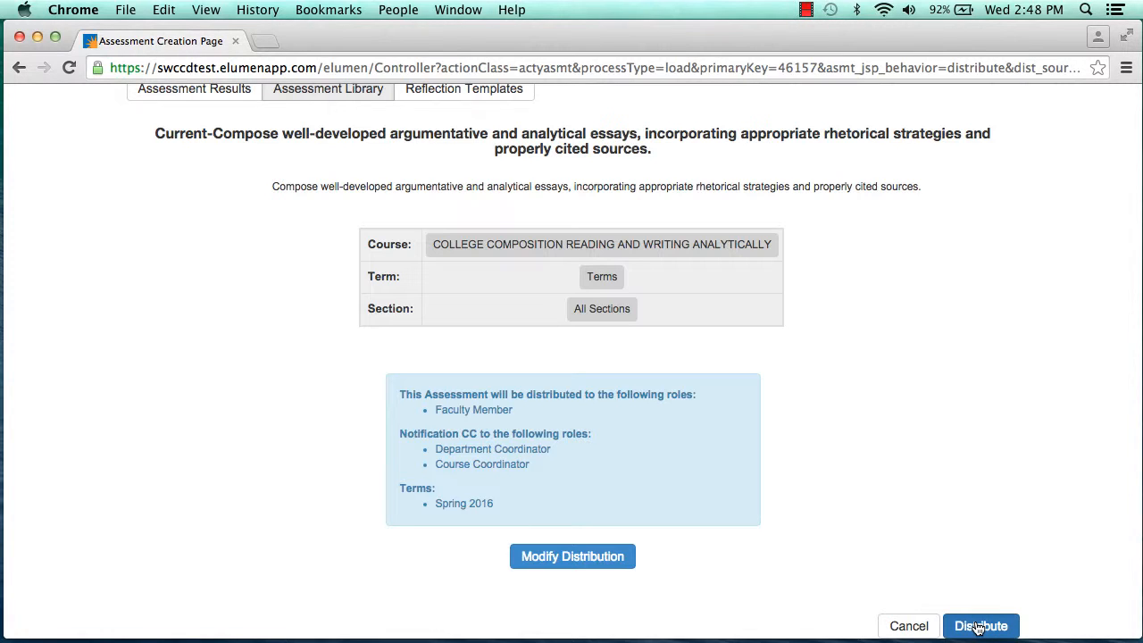
click(978, 628)
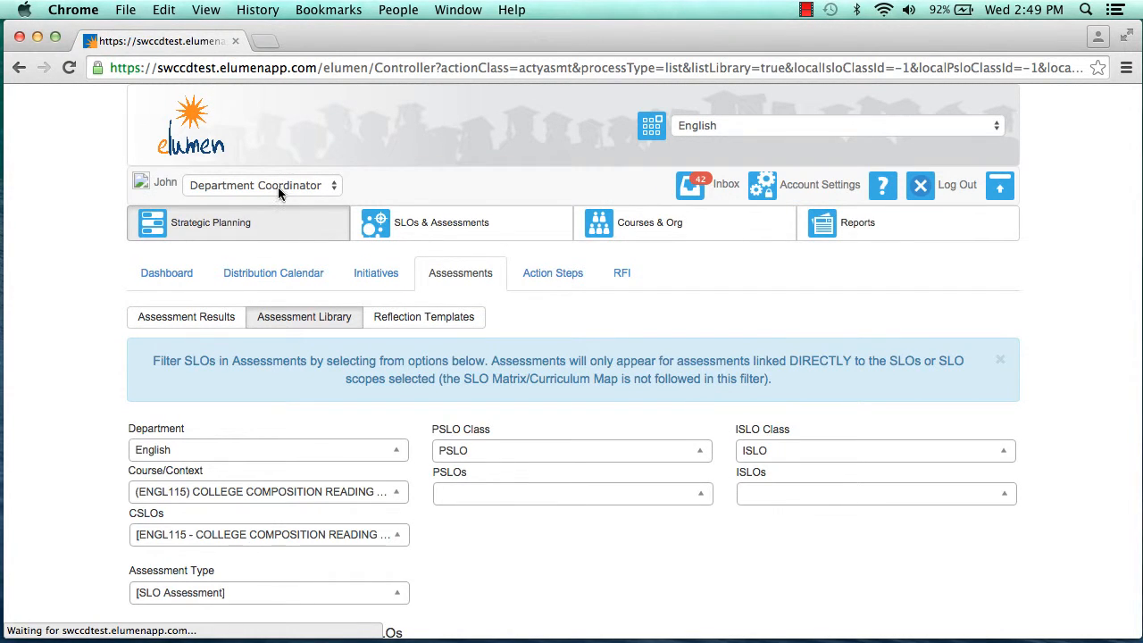
Step: Switch to the Faculty role and show the English department's courses
click(285, 184)
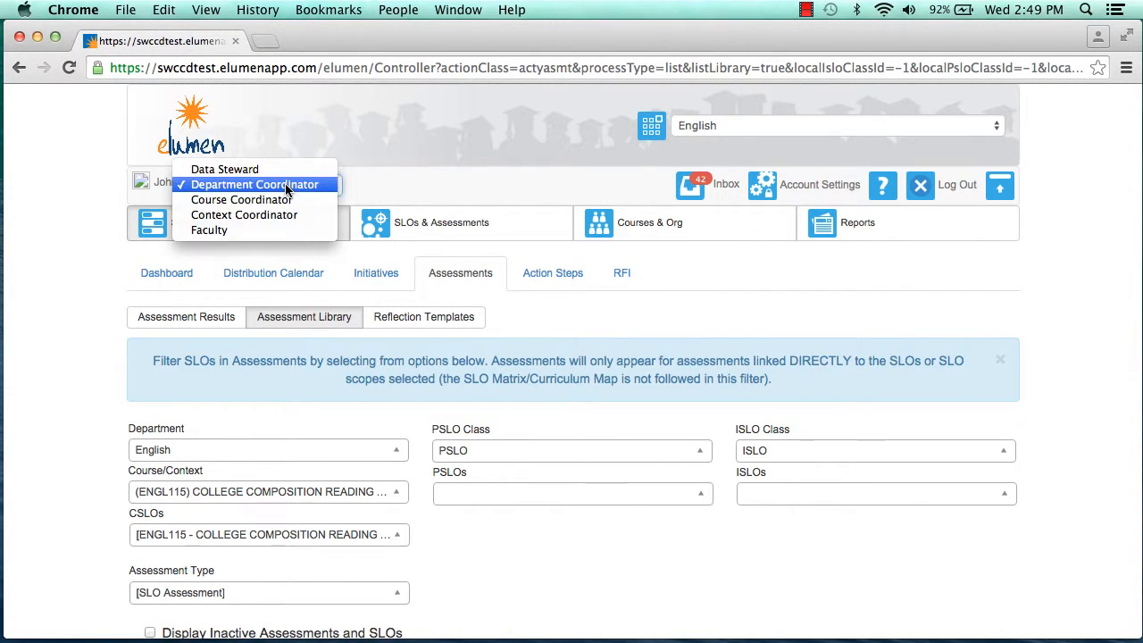
click(295, 231)
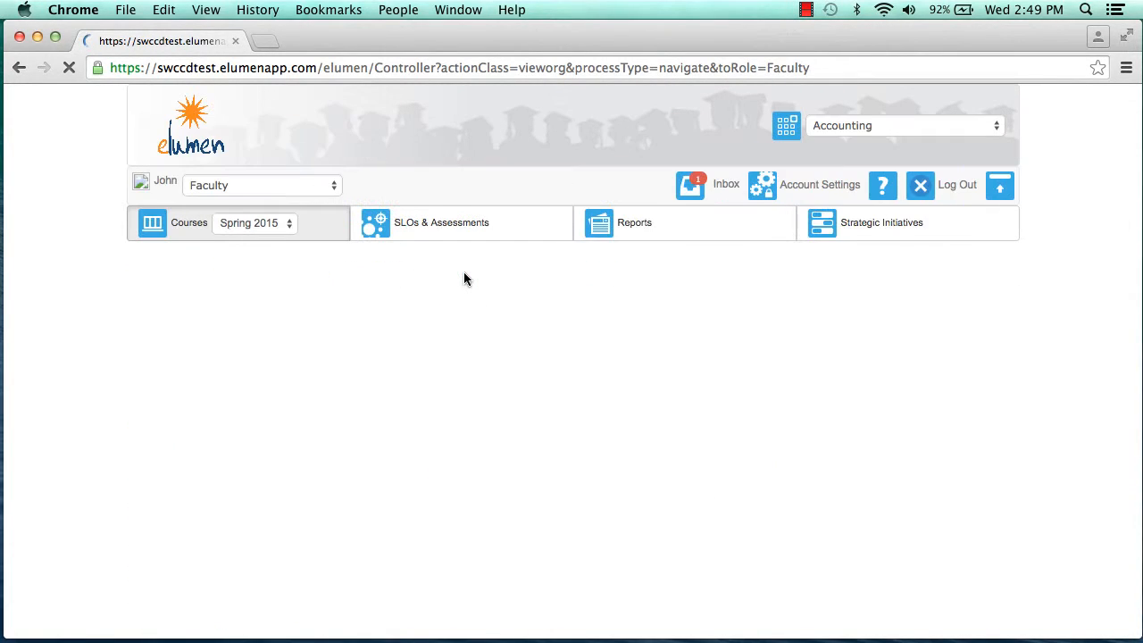
click(877, 125)
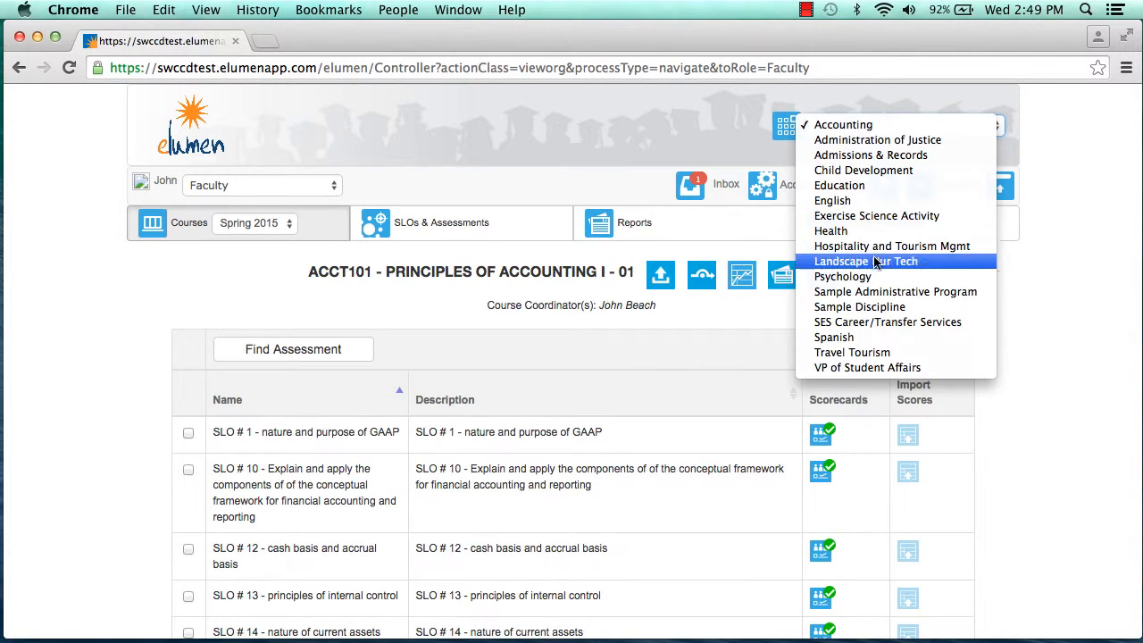
click(891, 200)
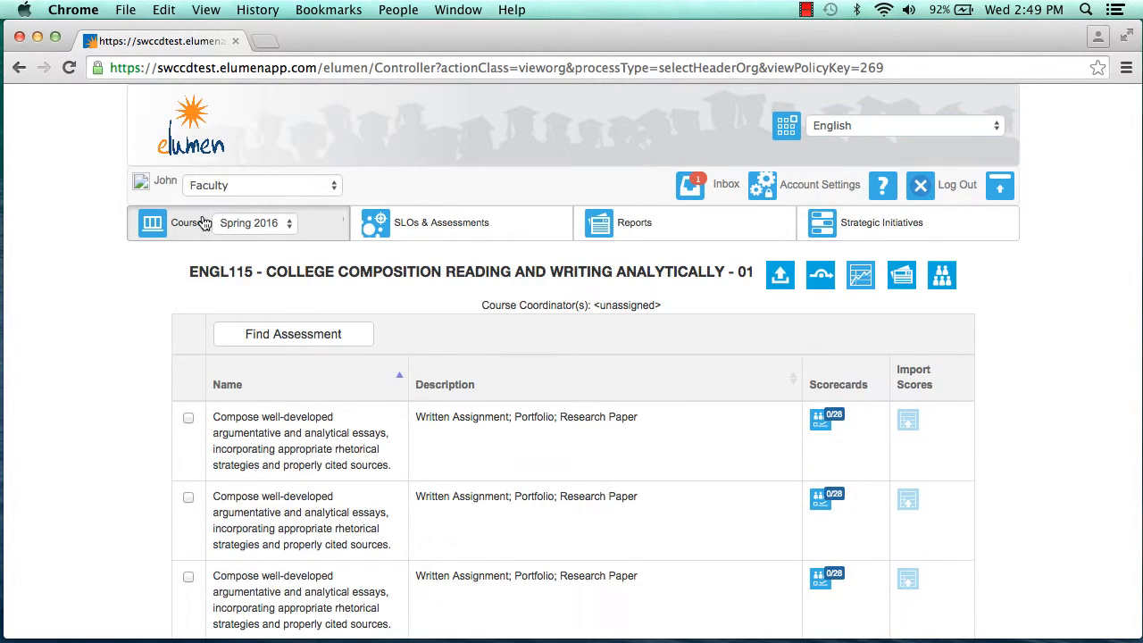
Step: Open the scorecard of the first "Compose well-developed argumentative and analytical essays" assessment for ENGL115 section 01
scroll(456, 452, down, 2)
scroll(455, 452, down, 1)
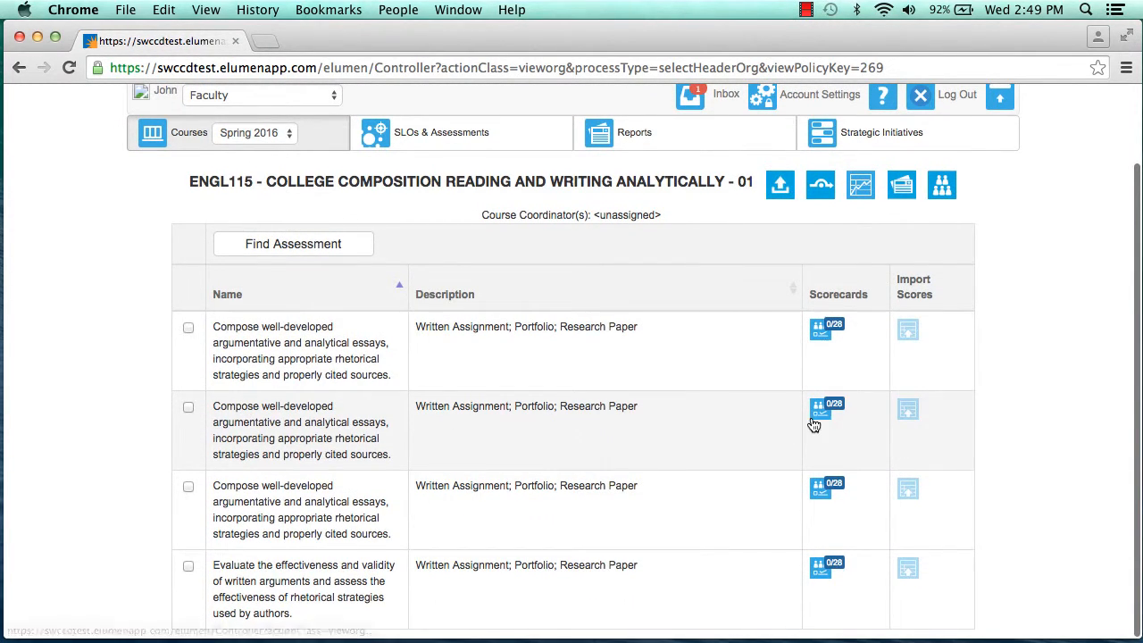
click(826, 334)
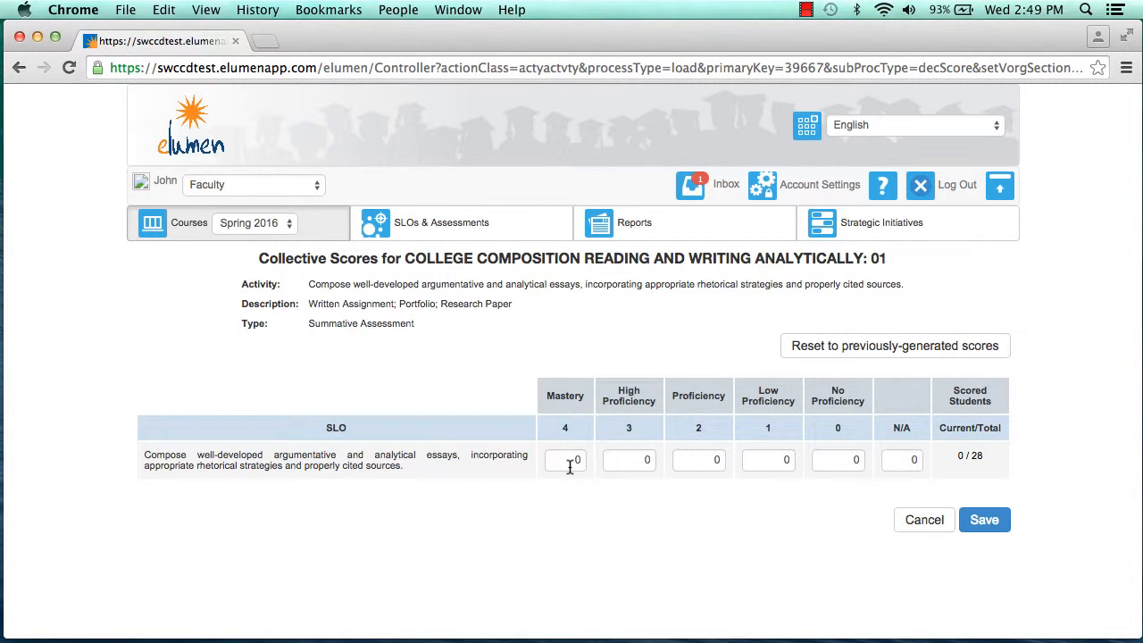
Step: Enter collective scores of 10 Mastery, 5 High Proficiency, 2 Proficiency, 8 Low Proficiency and 3 No Proficiency, and save them
double_click(573, 461)
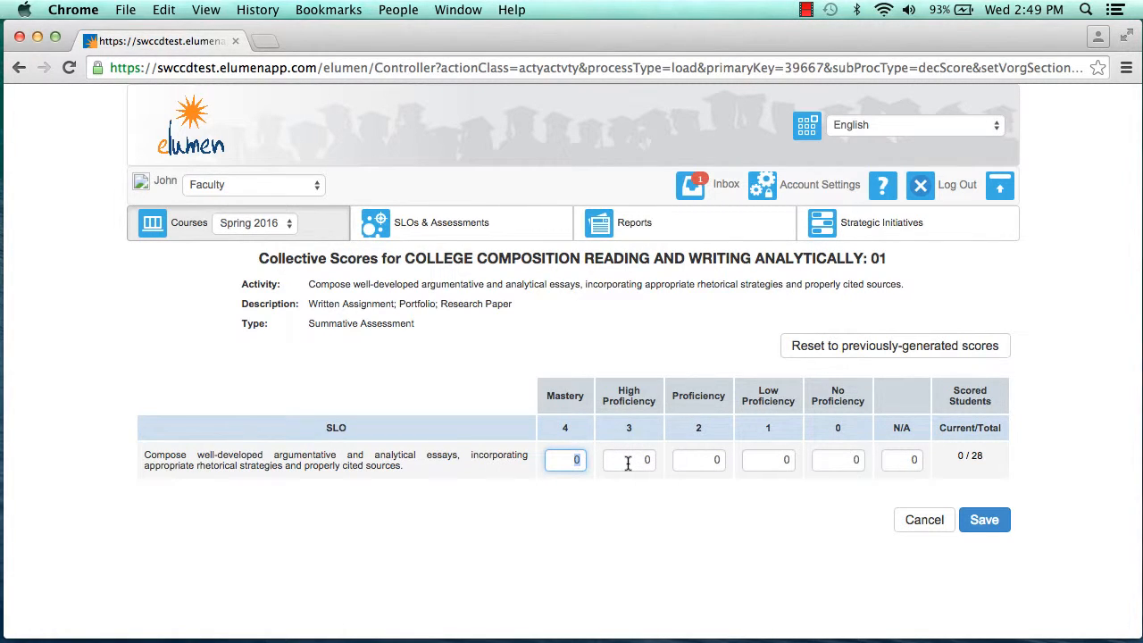
text(10)
key(Tab)
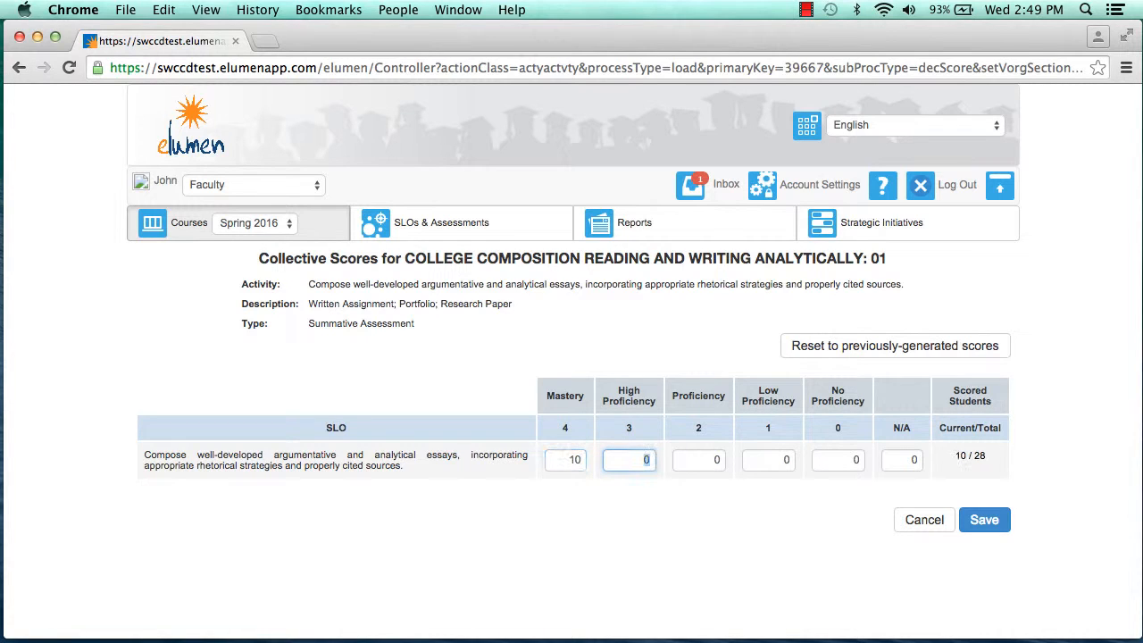
text(5)
key(Tab)
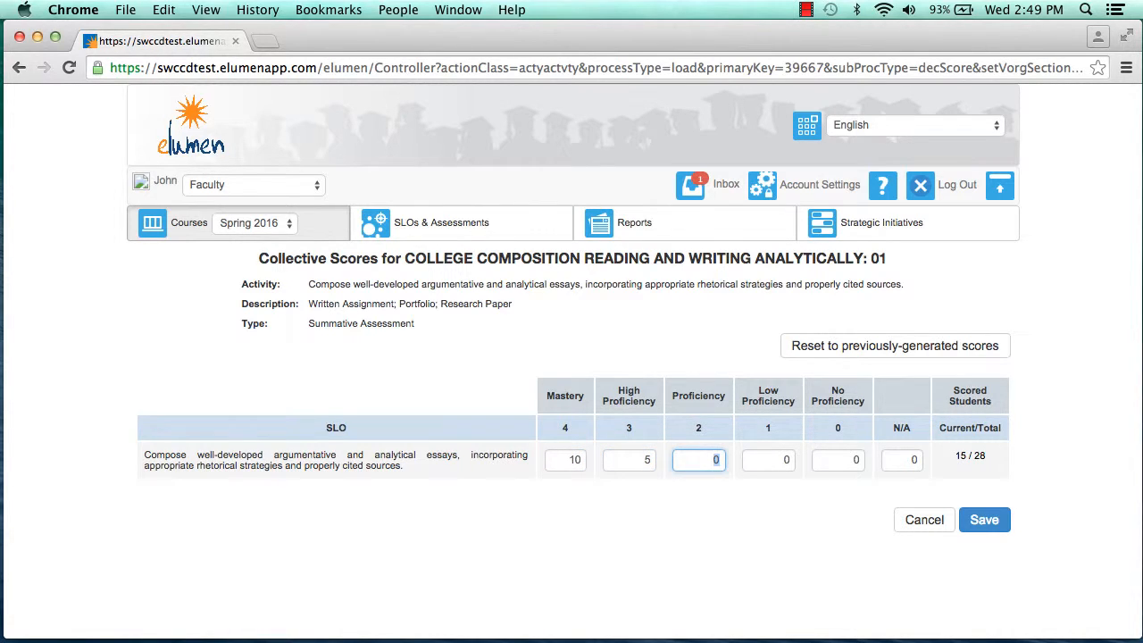
text(2)
key(Tab)
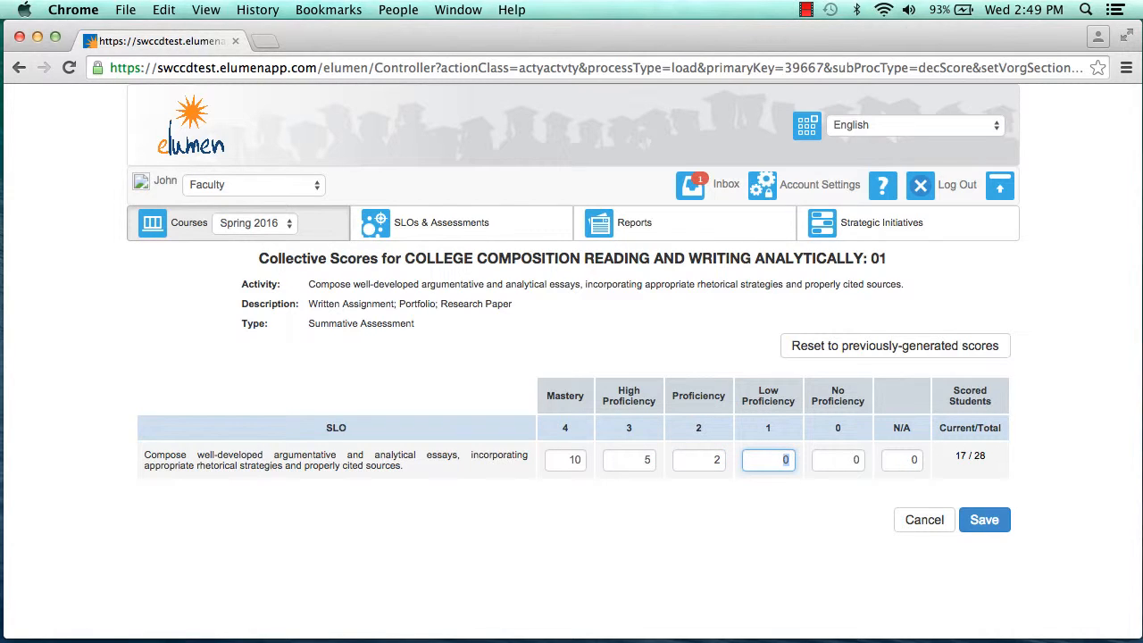
text(8)
key(Tab)
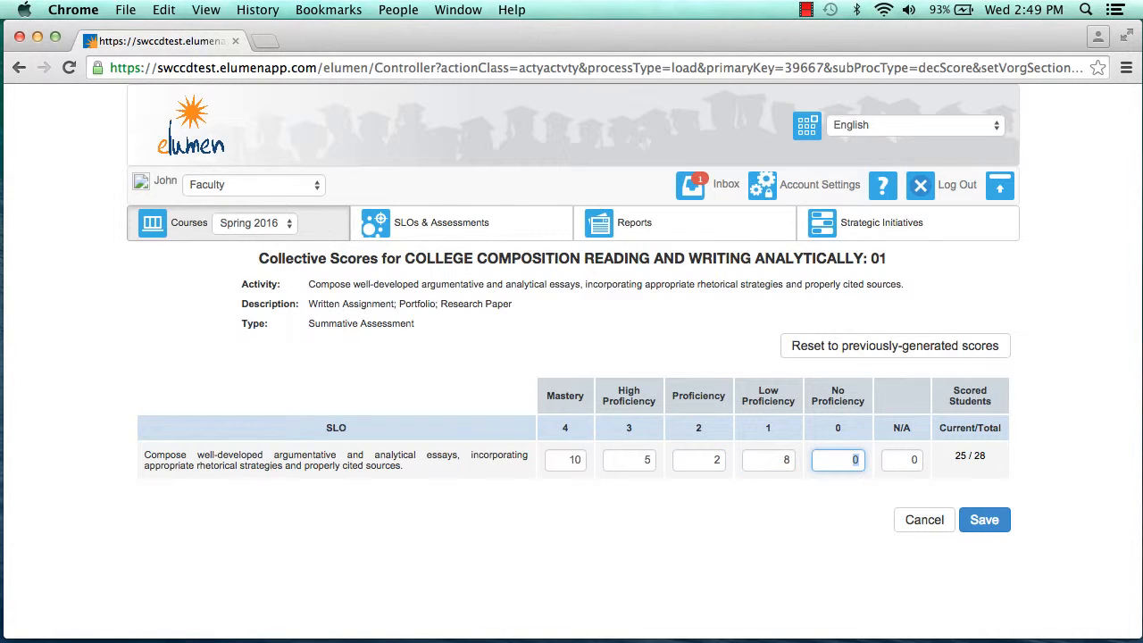
text(3)
key(Tab)
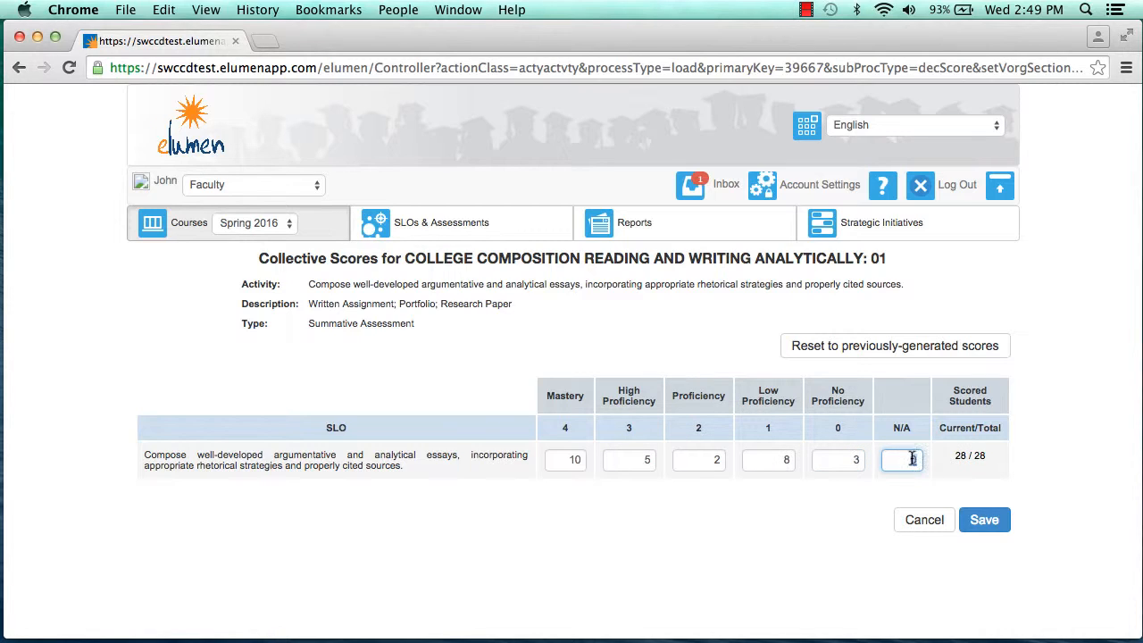
click(986, 523)
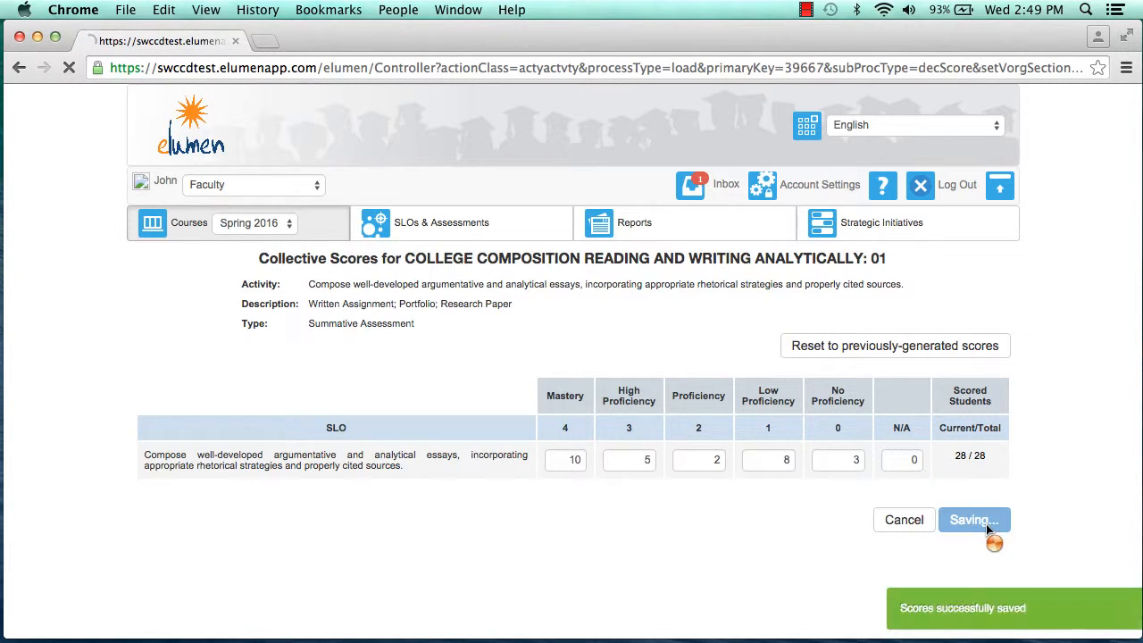